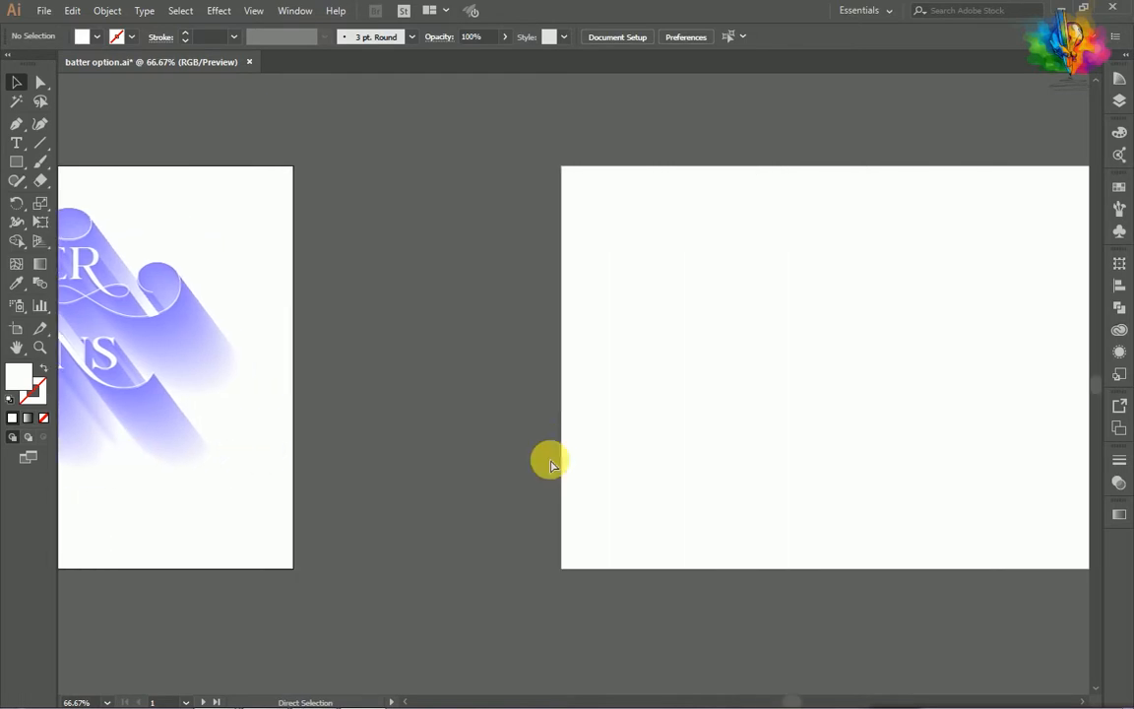
# Add a point text reading "Batter" on the empty second artboard
pyautogui.scroll(-2, 459, 368)
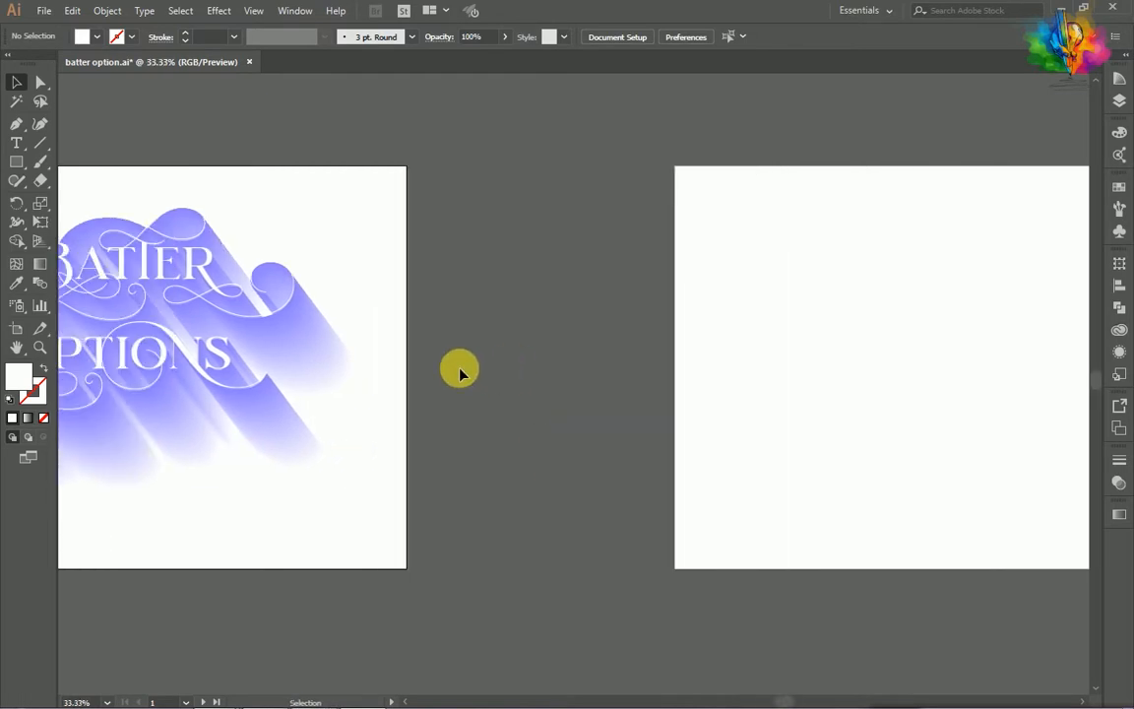
pyautogui.click(759, 385)
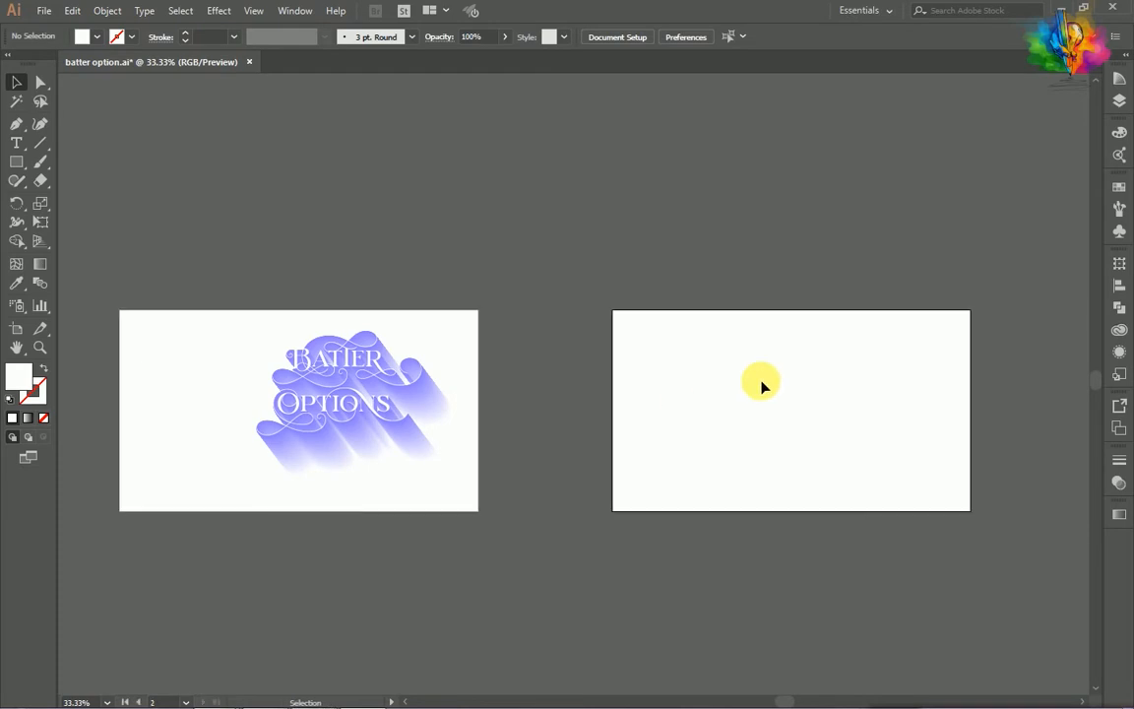
pyautogui.press('t')
pyautogui.click(775, 398)
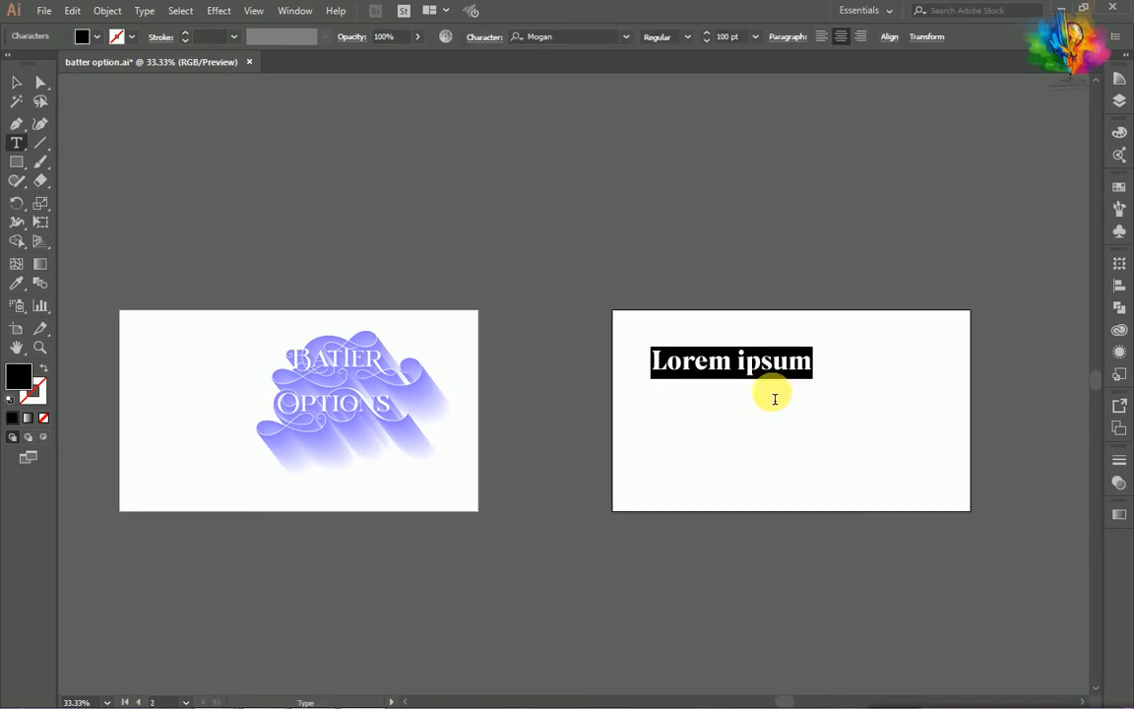
pyautogui.write('Batter')
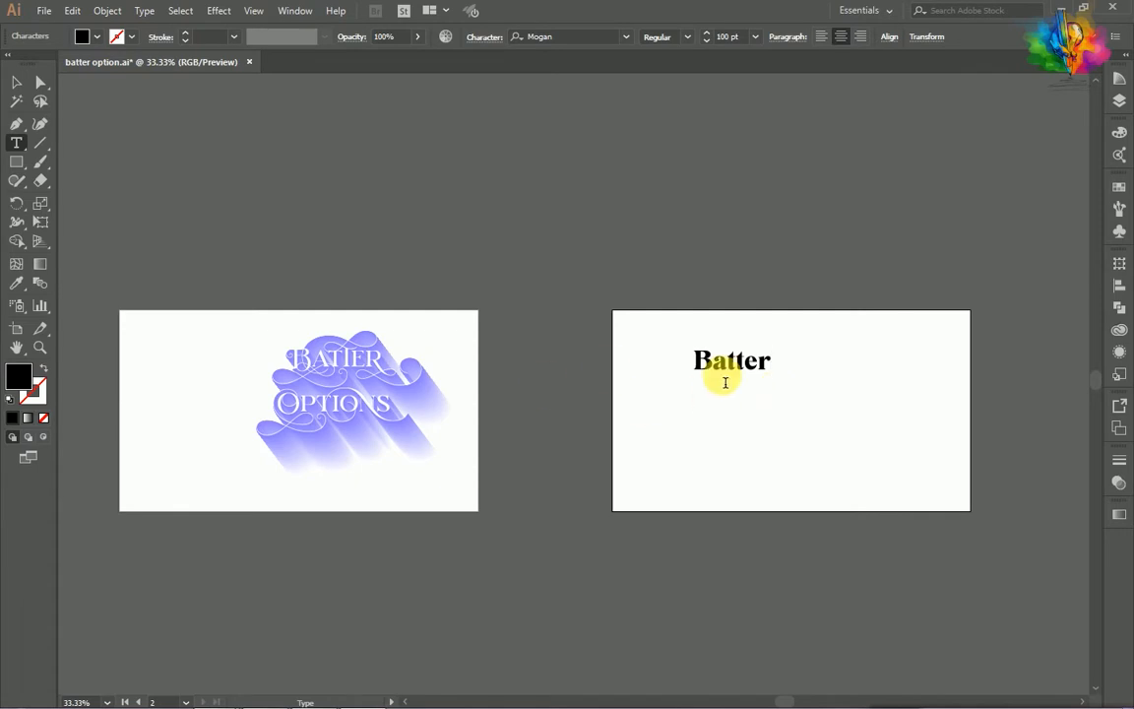
pyautogui.click(16, 79)
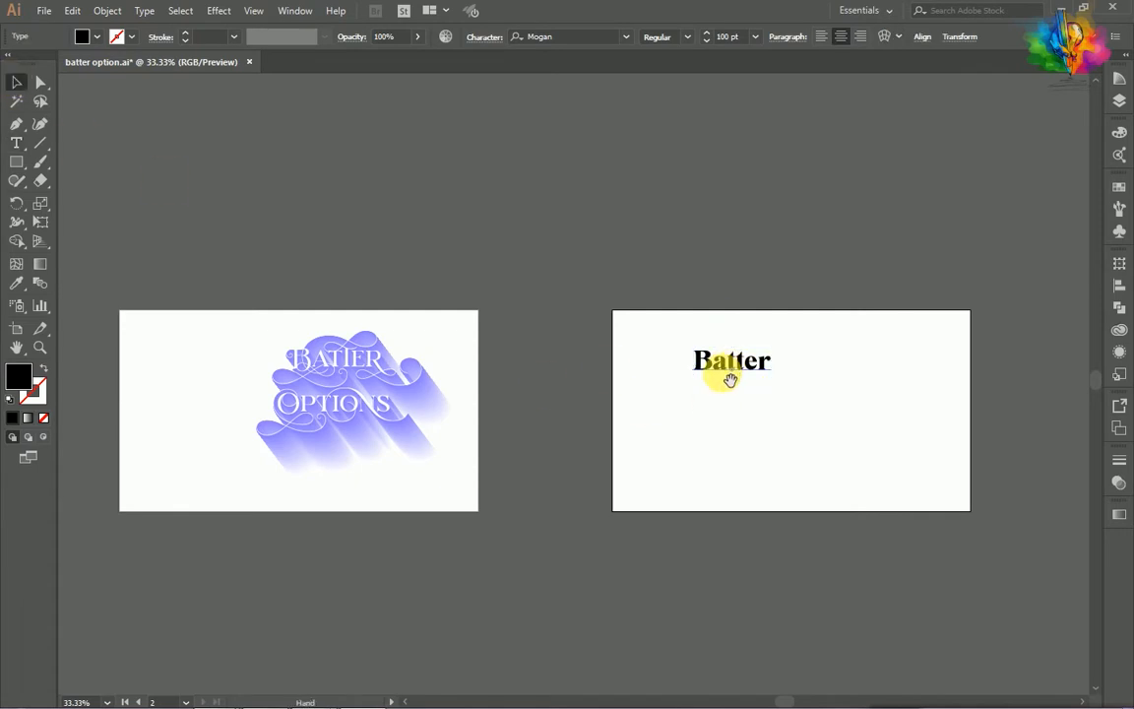
# Duplicate the "Batter" text directly below the original and change the copy's wording to "Options"
pyautogui.moveTo(722, 380); pyautogui.dragTo(741, 422)
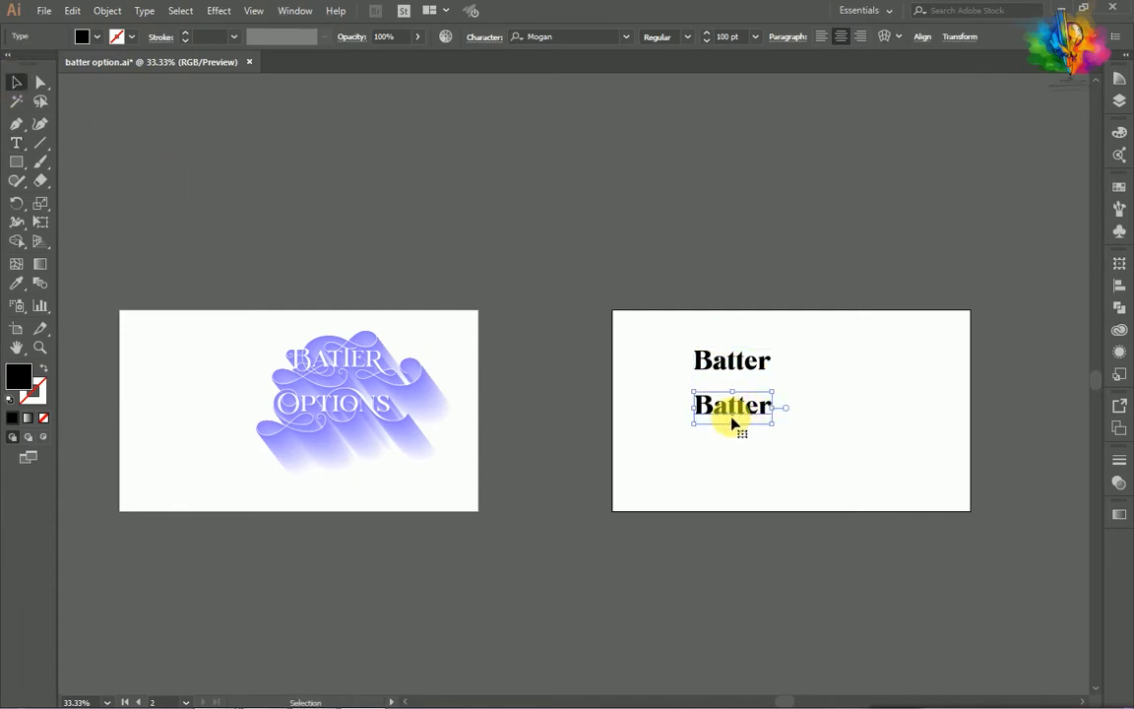
pyautogui.press('t')
pyautogui.doubleClick(733, 407)
pyautogui.write('O')
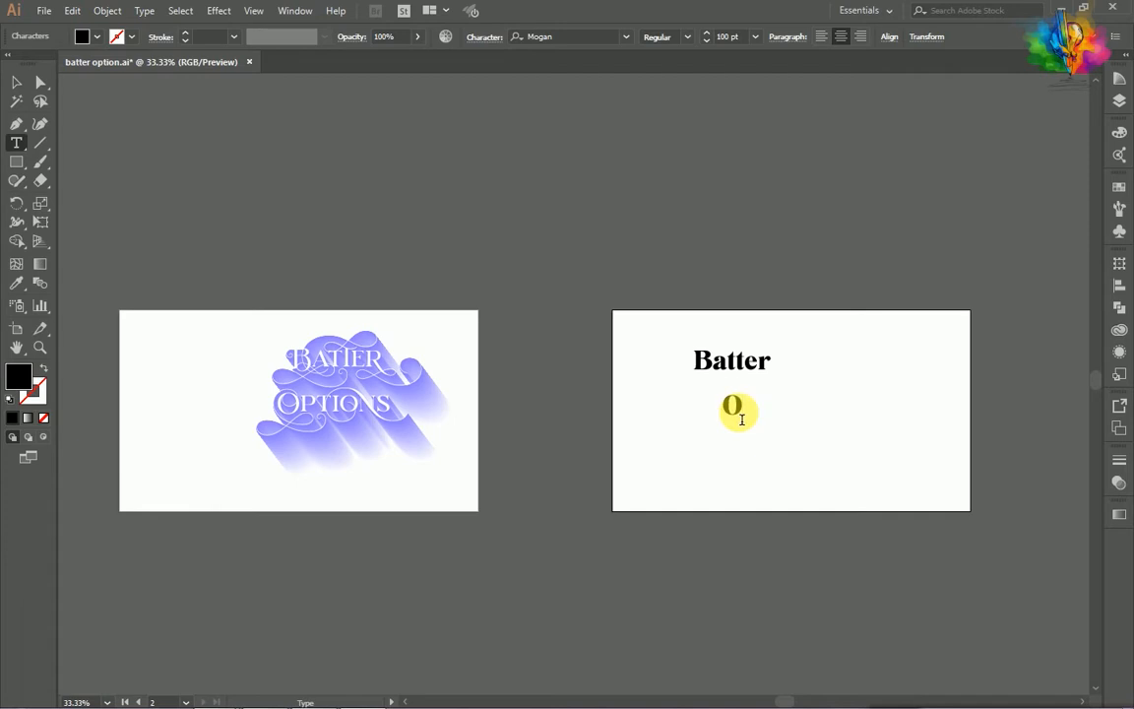
pyautogui.write('ptions')
pyautogui.click(21, 86)
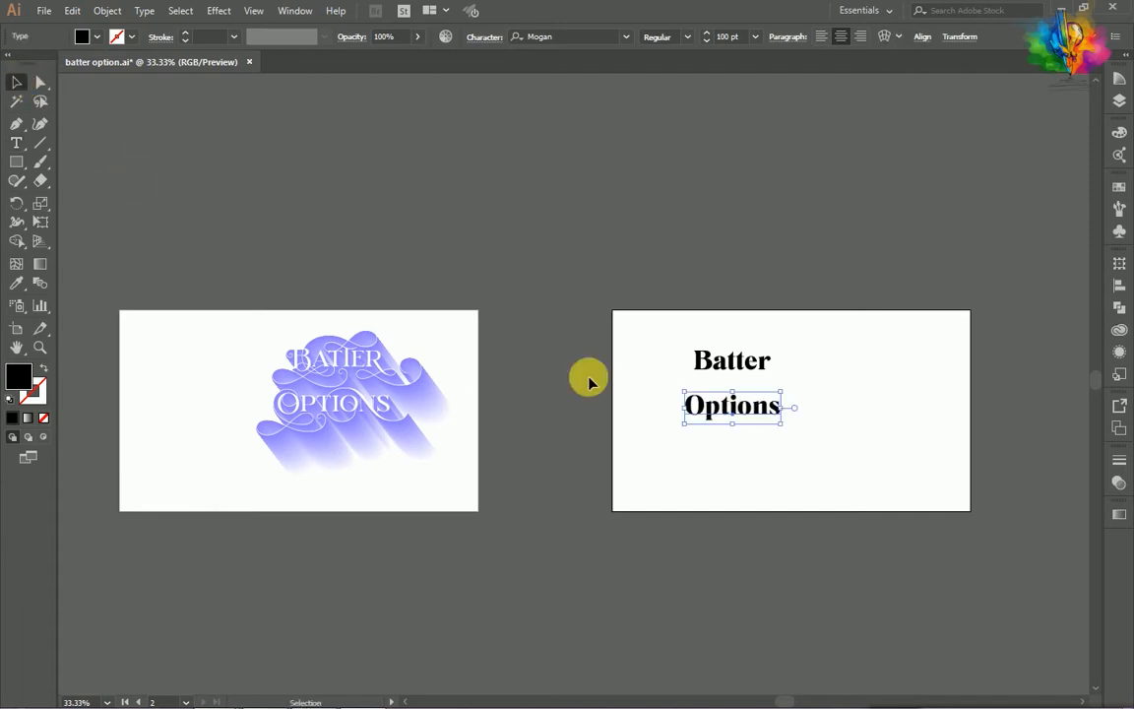
# Set the font of both the Batter and Options texts to Mirosa Regular
pyautogui.scroll(2, 798, 430)
pyautogui.hscroll(2, 795, 428)
pyautogui.scroll(1, 793, 427)
pyautogui.moveTo(689, 468); pyautogui.dragTo(412, 244)
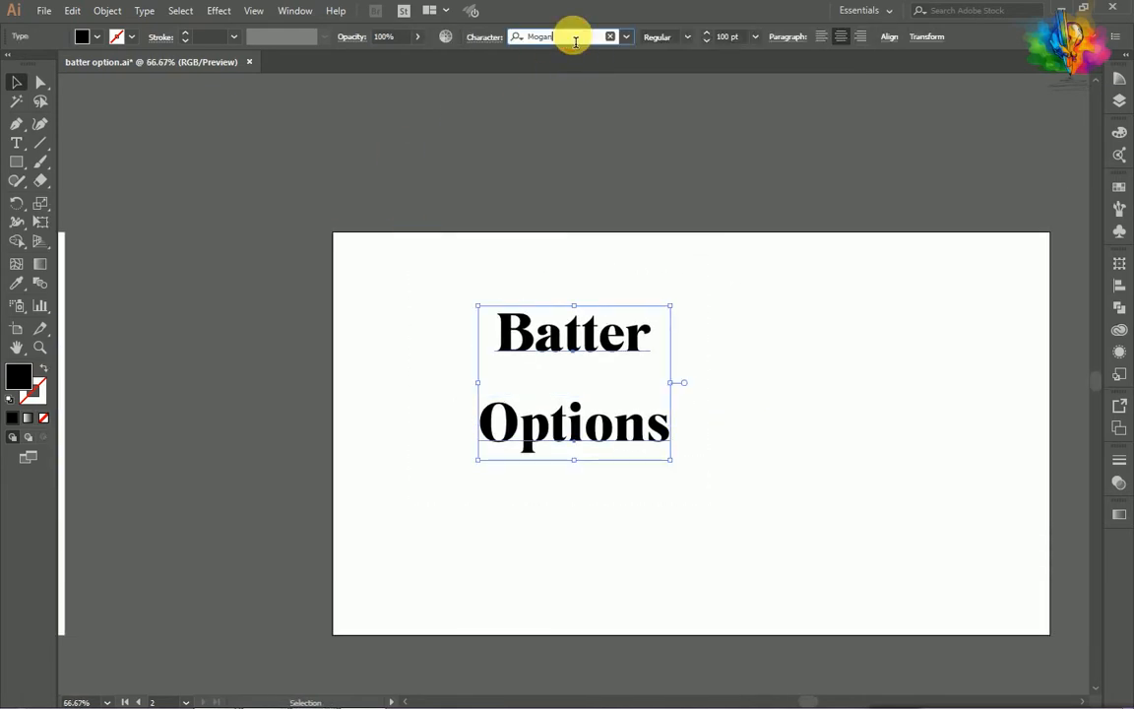
pyautogui.write('M')
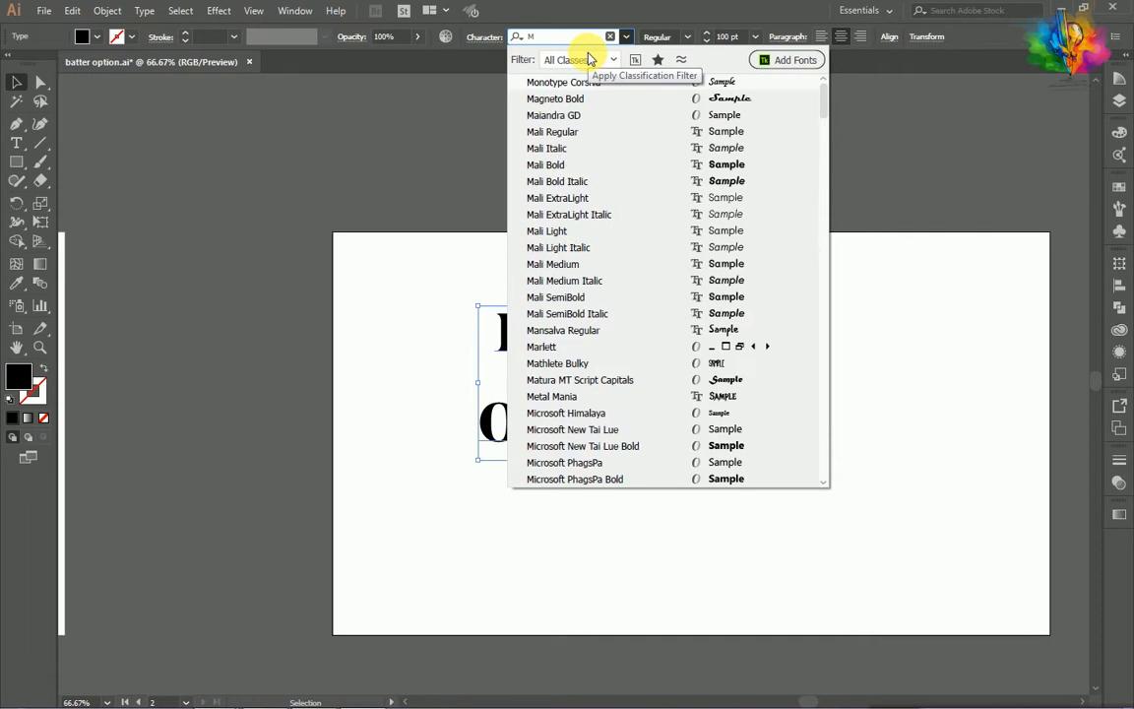
pyautogui.write('ir')
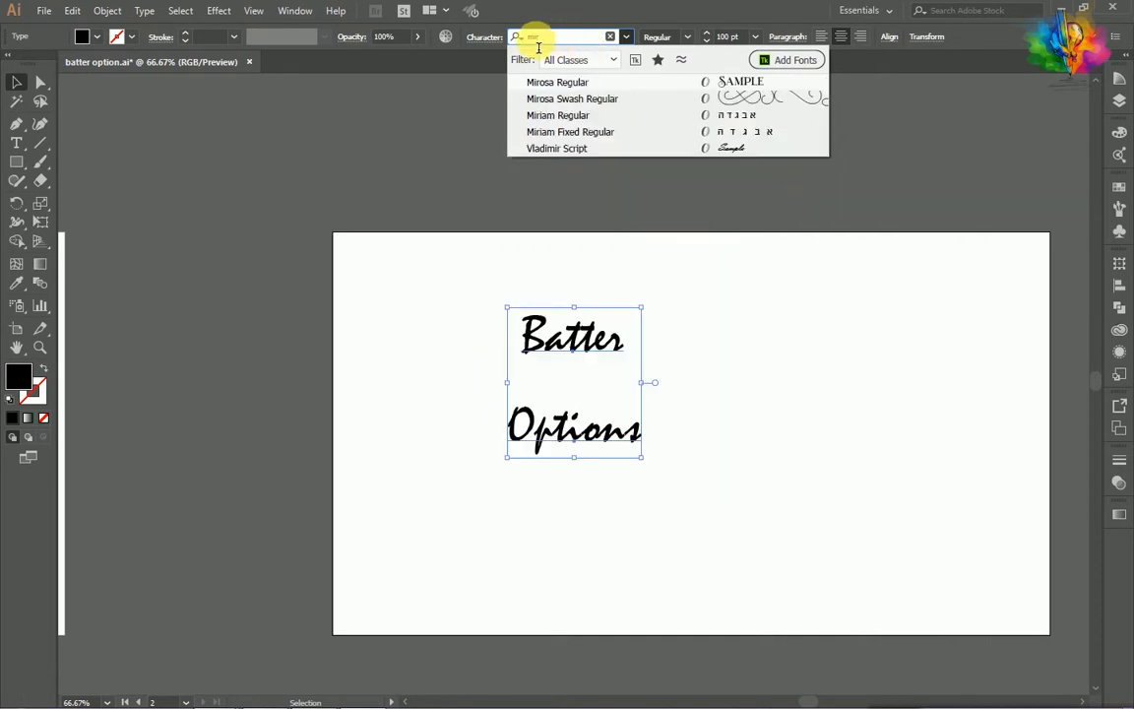
pyautogui.click(557, 82)
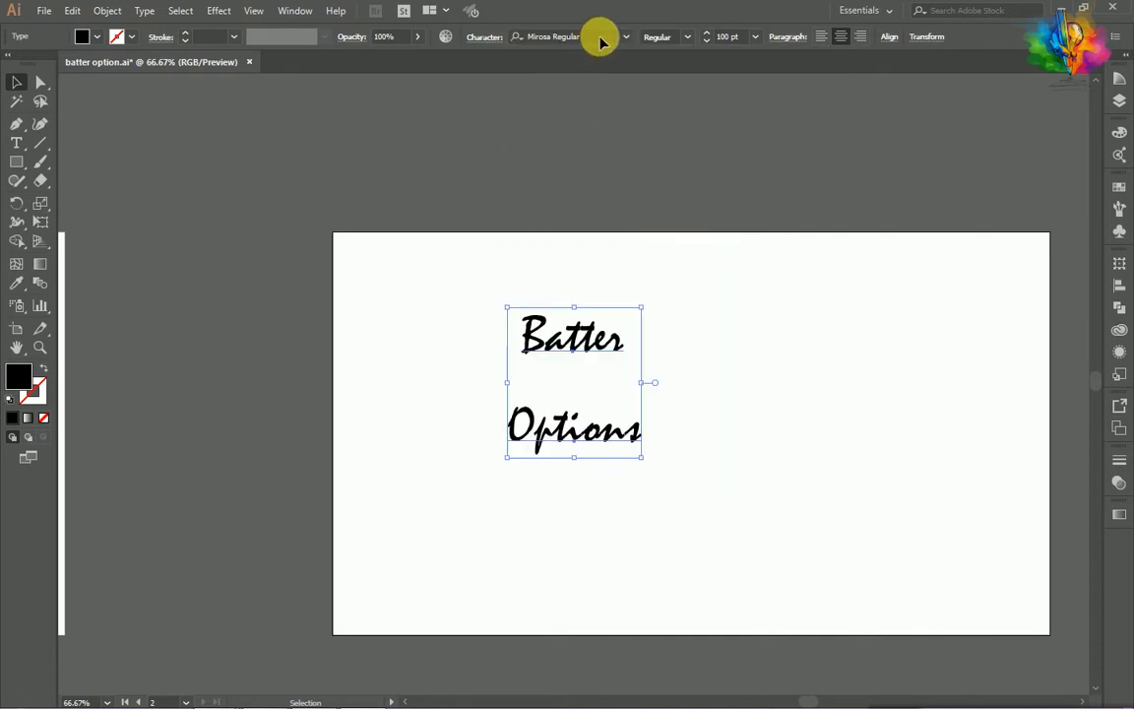
pyautogui.scroll(-1, 613, 240)
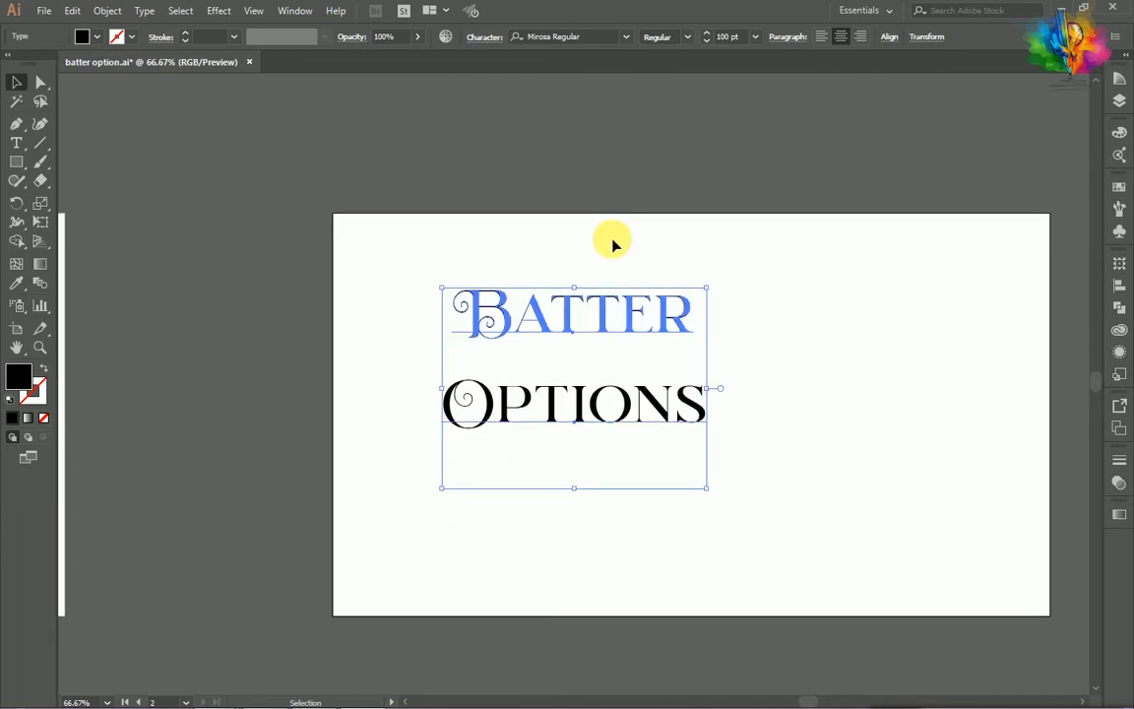
pyautogui.scroll(1, 614, 242)
pyautogui.click(746, 298)
pyautogui.moveTo(727, 463); pyautogui.dragTo(422, 295)
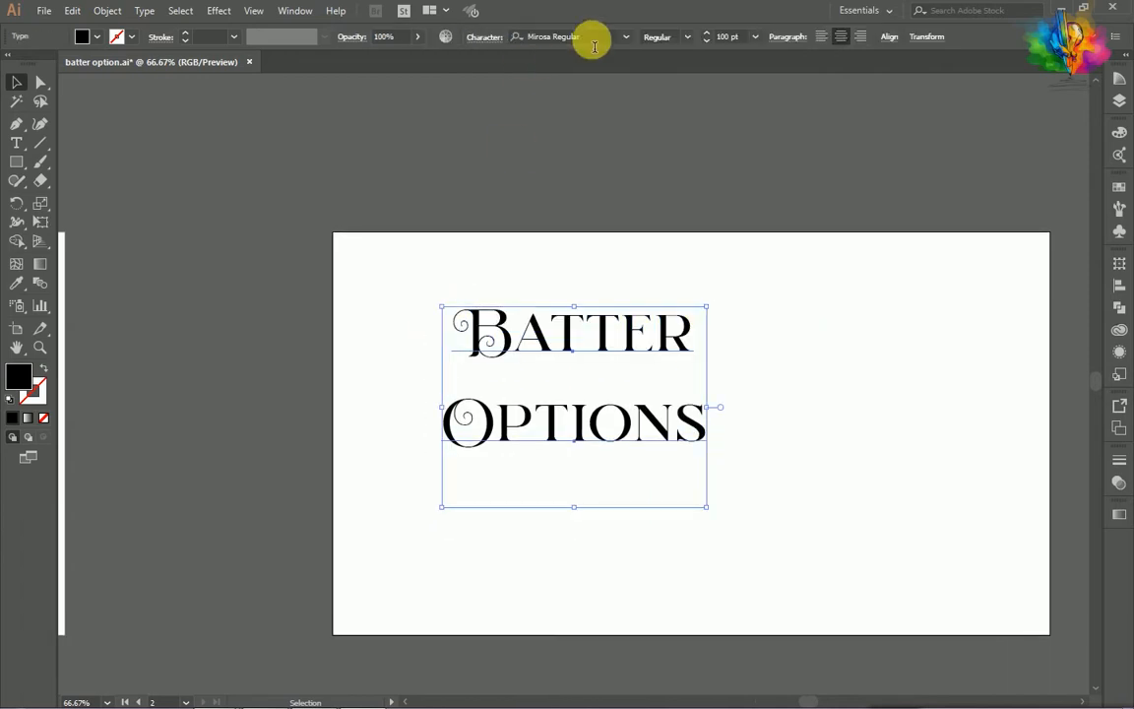
pyautogui.click(536, 36)
pyautogui.click(730, 39)
pyautogui.click(654, 37)
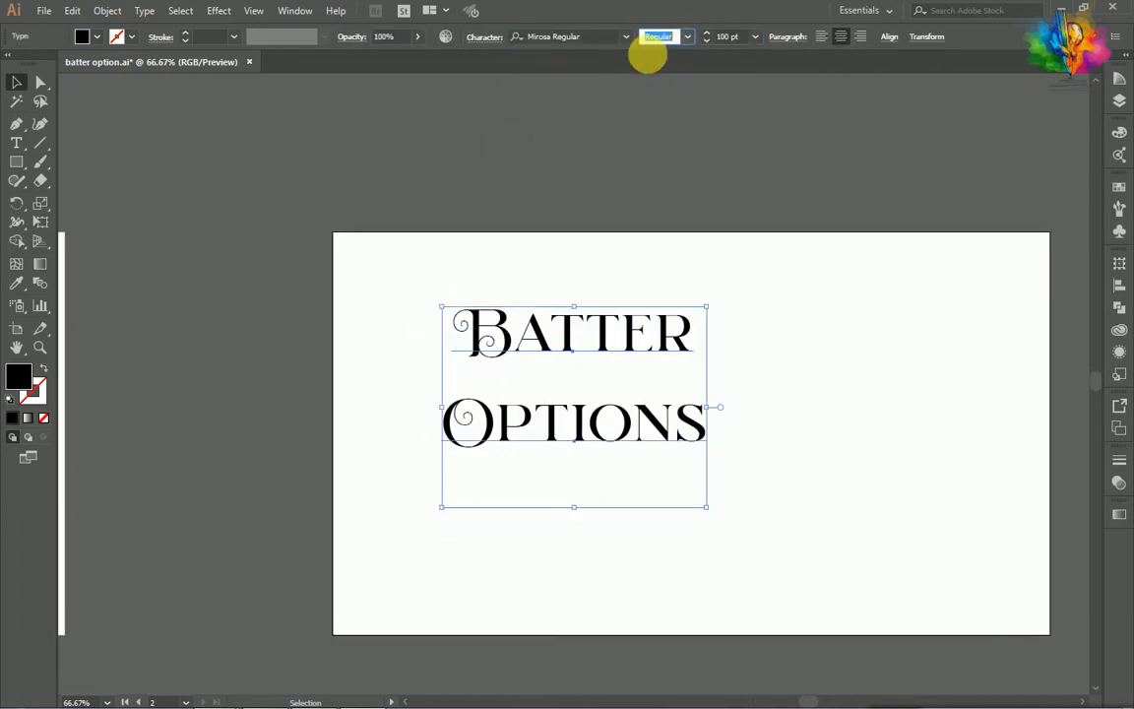
pyautogui.click(840, 377)
pyautogui.click(482, 343)
pyautogui.click(583, 434)
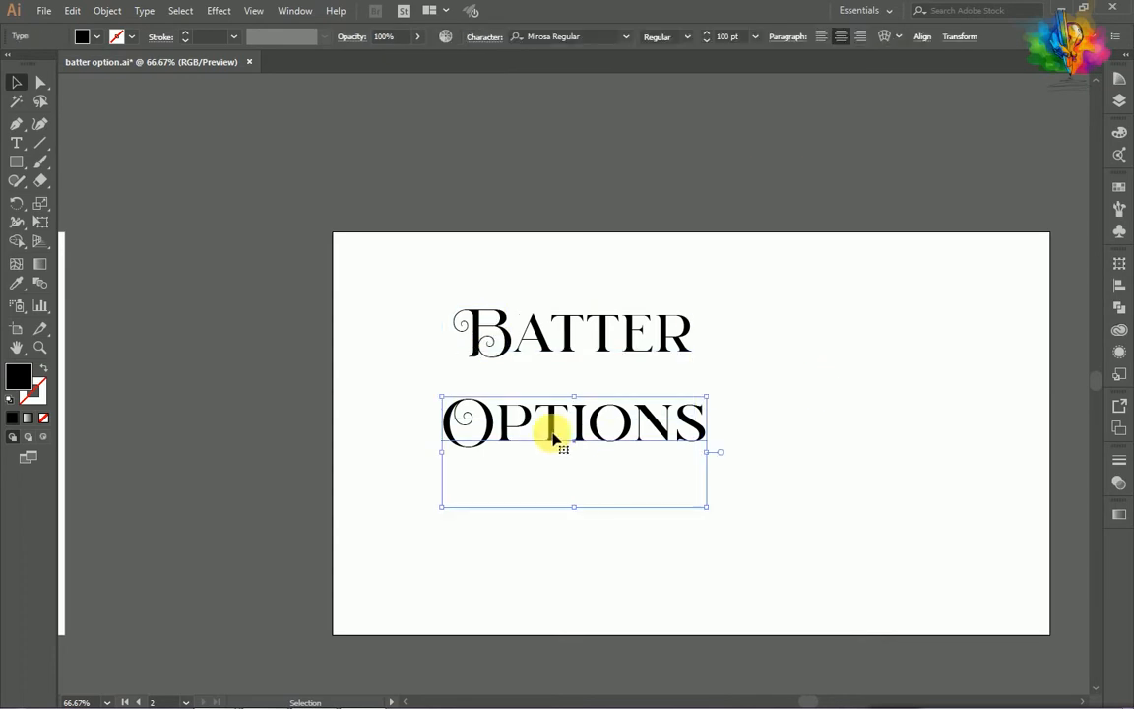
pyautogui.click(480, 276)
# Open the Glyphs panel, place it beside the lettering and have it show alternates for the current selection
pyautogui.click(294, 12)
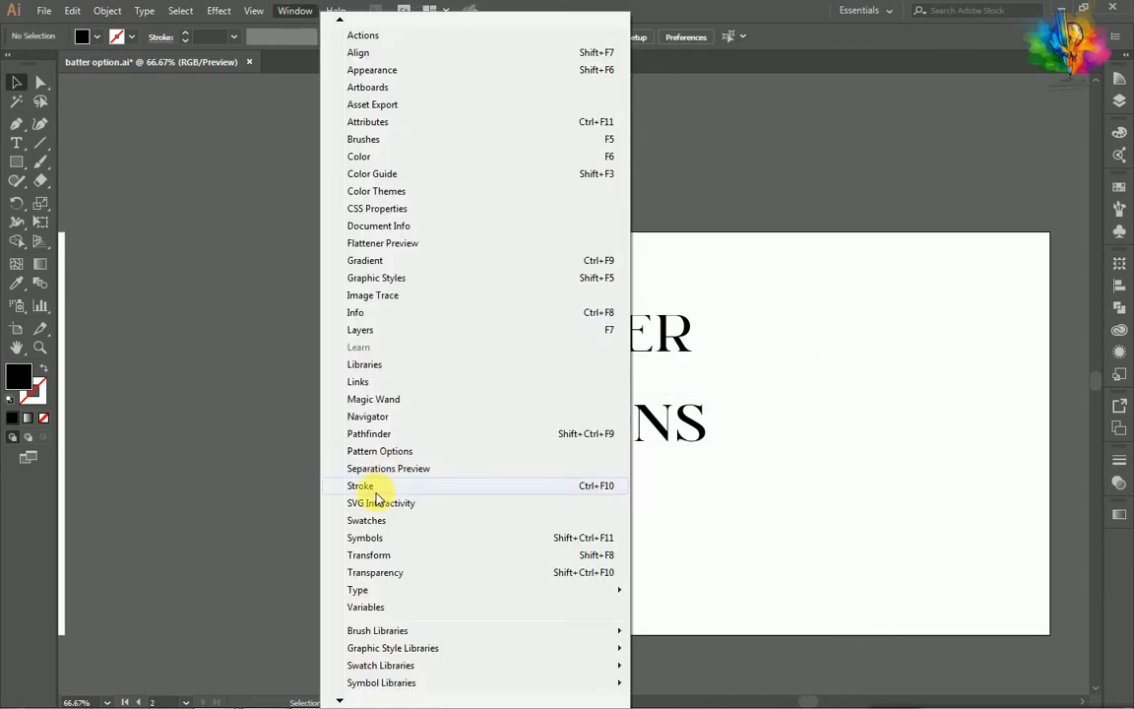
pyautogui.moveTo(356, 589)
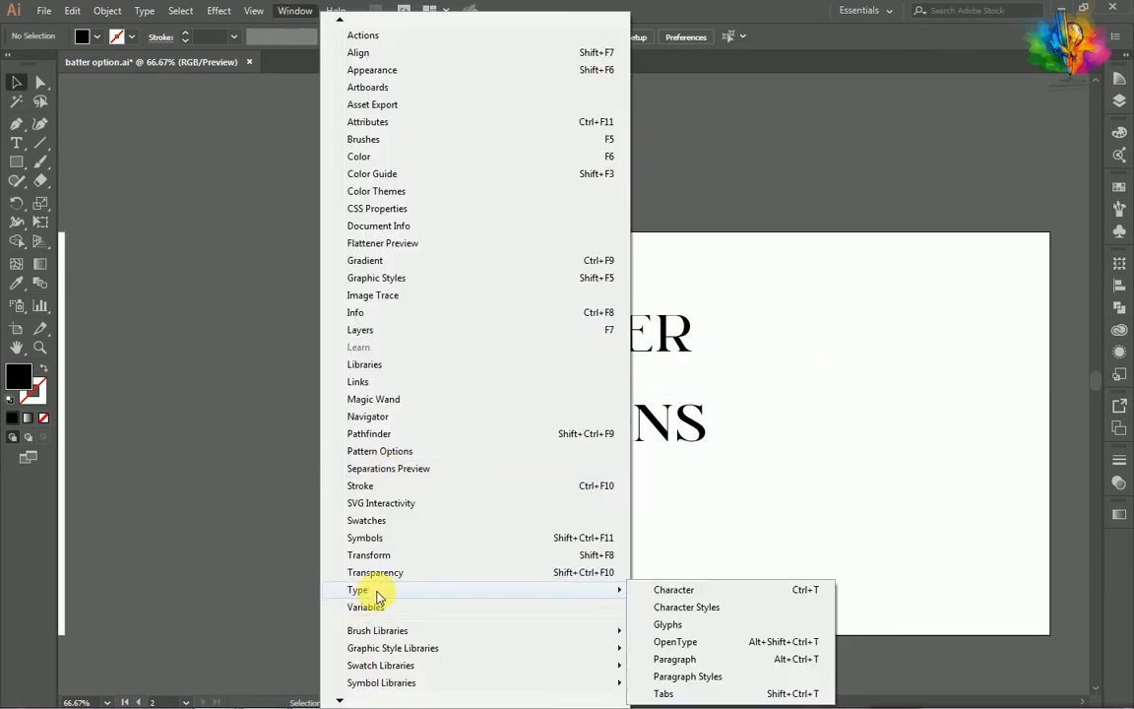
pyautogui.click(686, 627)
pyautogui.moveTo(339, 114); pyautogui.dragTo(275, 112)
pyautogui.click(190, 129)
pyautogui.click(193, 148)
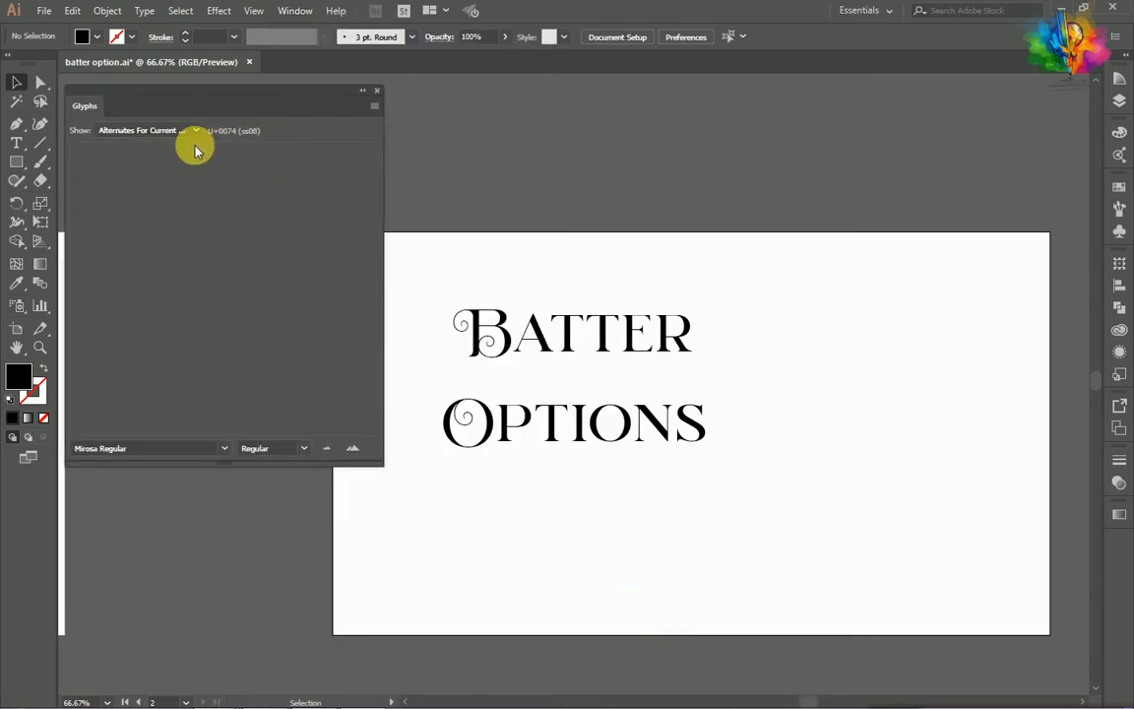
# Replace the B of Batter with an alternate glyph whose looped swash extends beneath the word to both sides
pyautogui.doubleClick(510, 334)
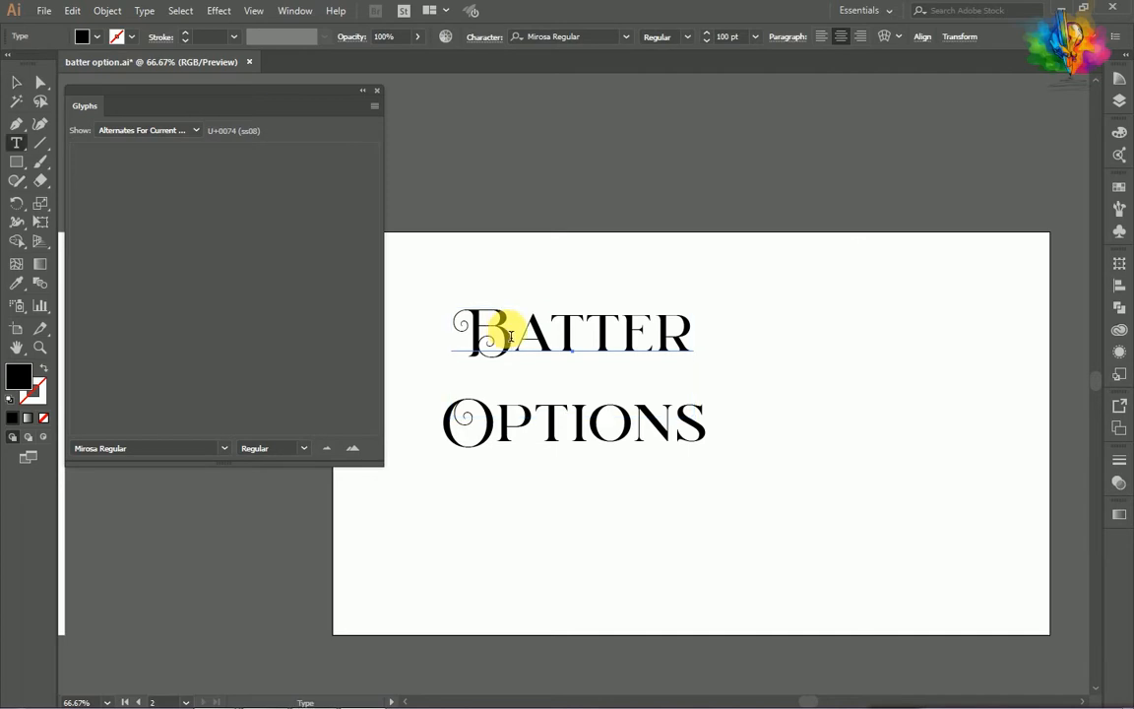
pyautogui.moveTo(510, 337); pyautogui.dragTo(455, 323)
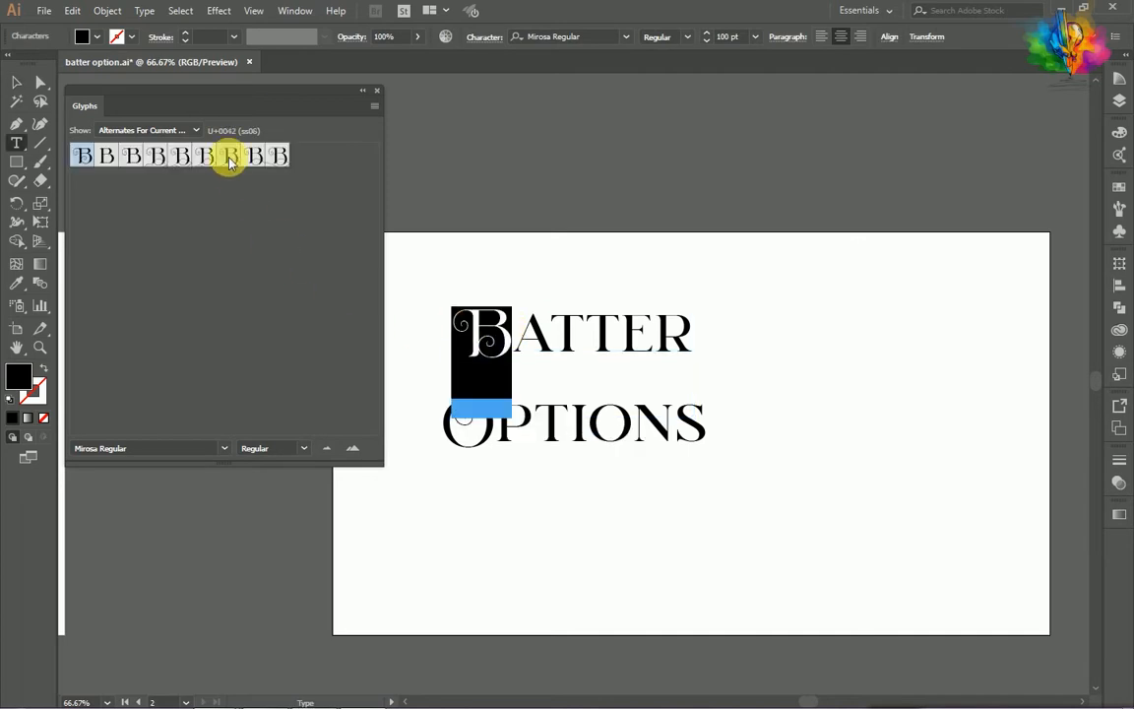
pyautogui.doubleClick(229, 157)
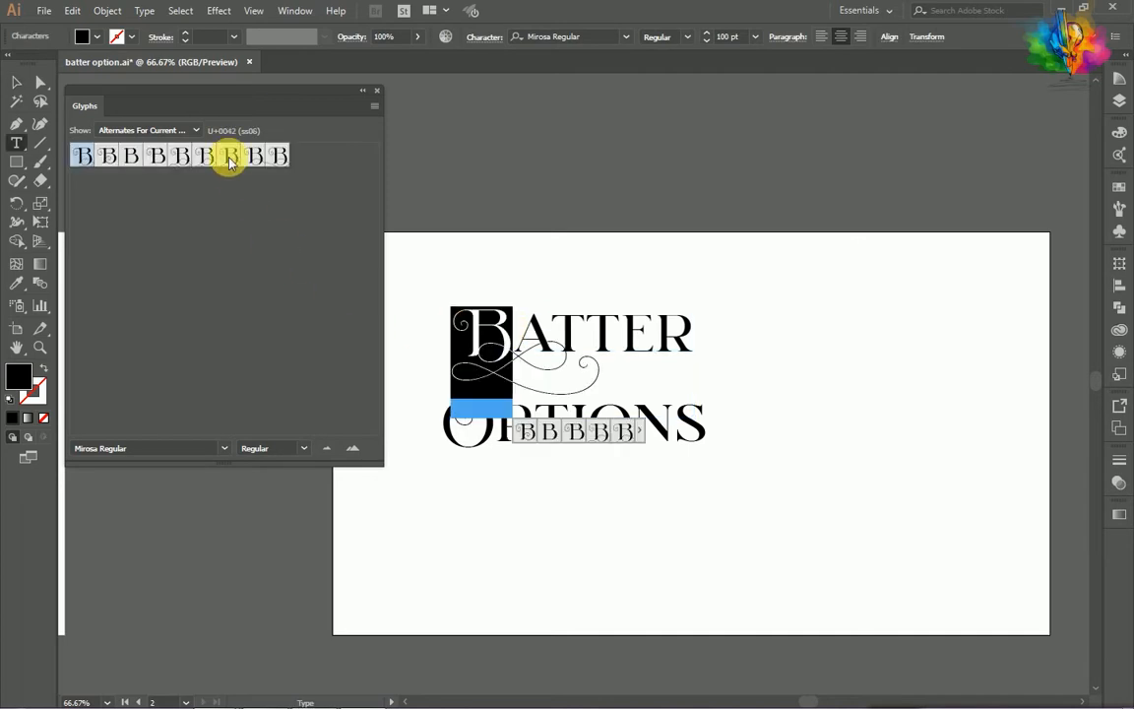
pyautogui.doubleClick(254, 156)
pyautogui.doubleClick(279, 158)
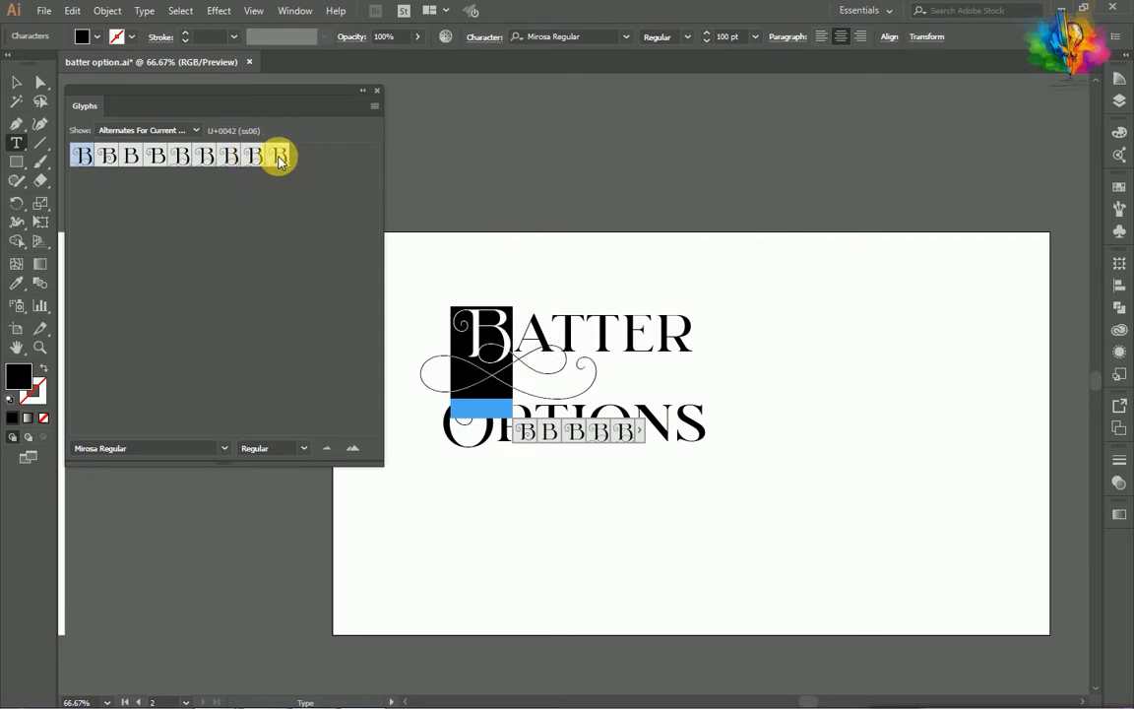
pyautogui.click(581, 369)
# Replace the R of Batter with an alternate glyph whose swash loops beneath the letter and curls up past the word's end
pyautogui.moveTo(655, 332); pyautogui.dragTo(694, 329)
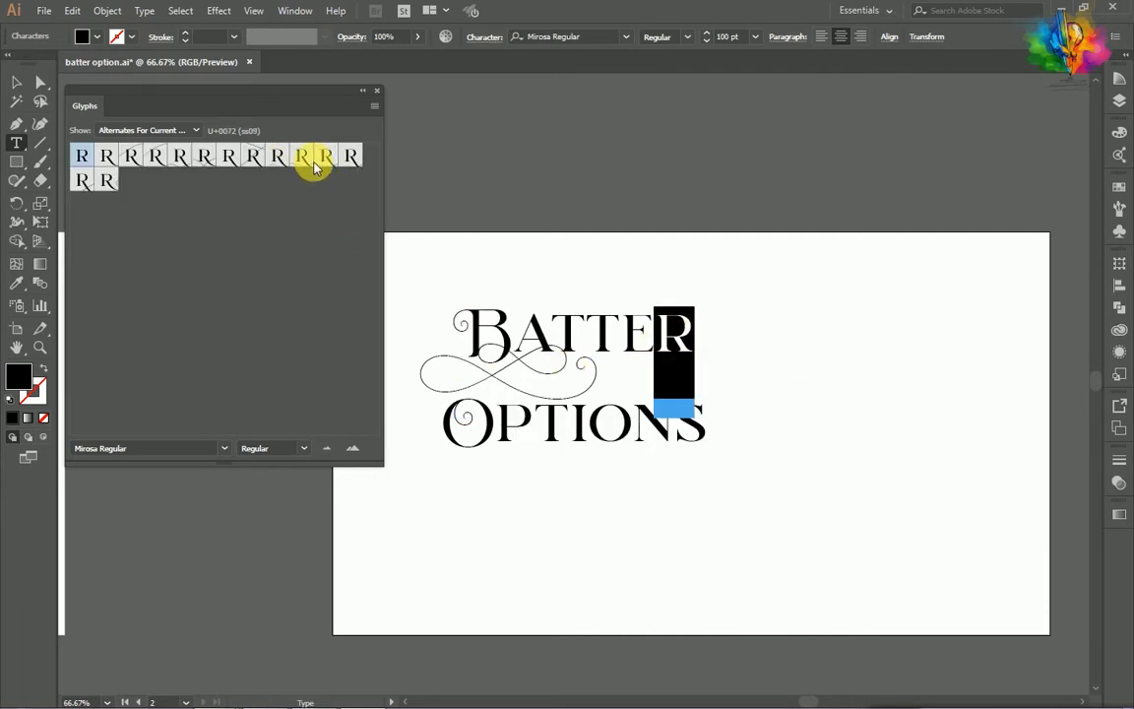
pyautogui.doubleClick(353, 160)
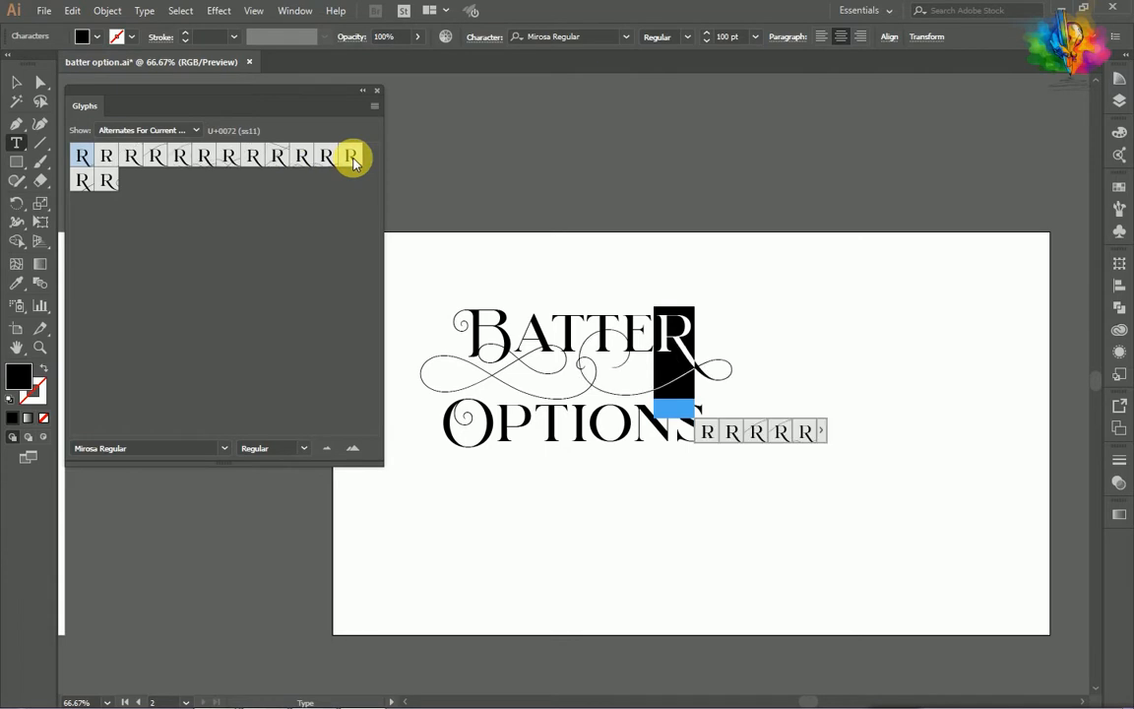
pyautogui.doubleClick(327, 160)
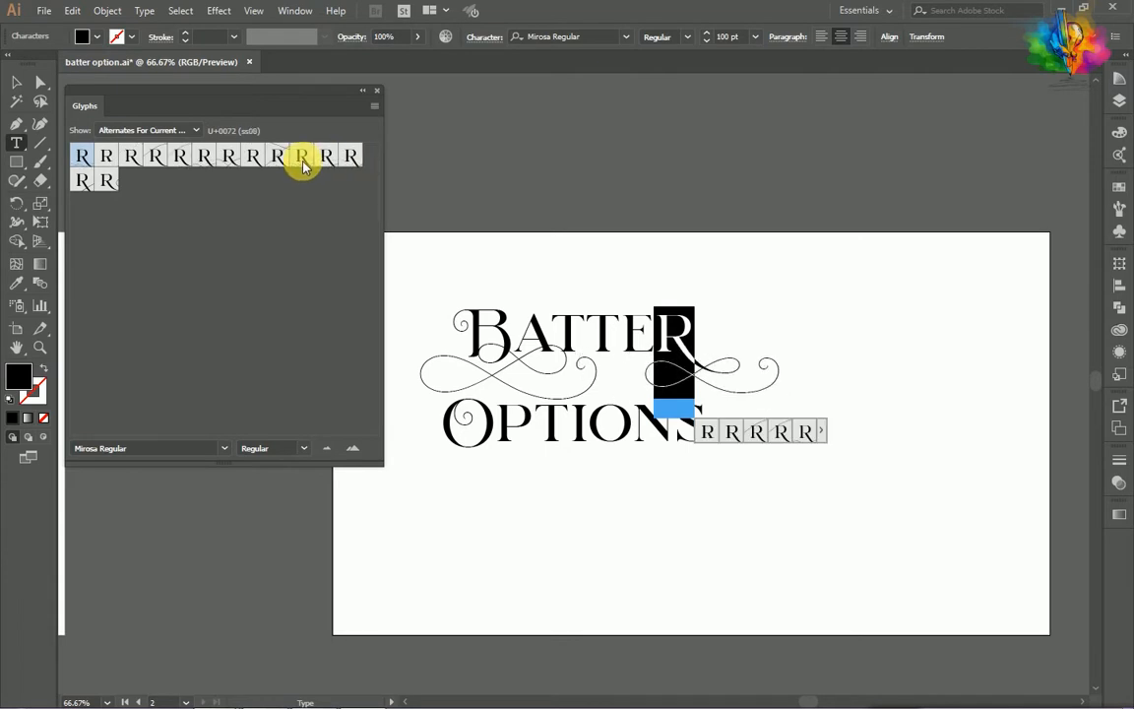
pyautogui.doubleClick(300, 163)
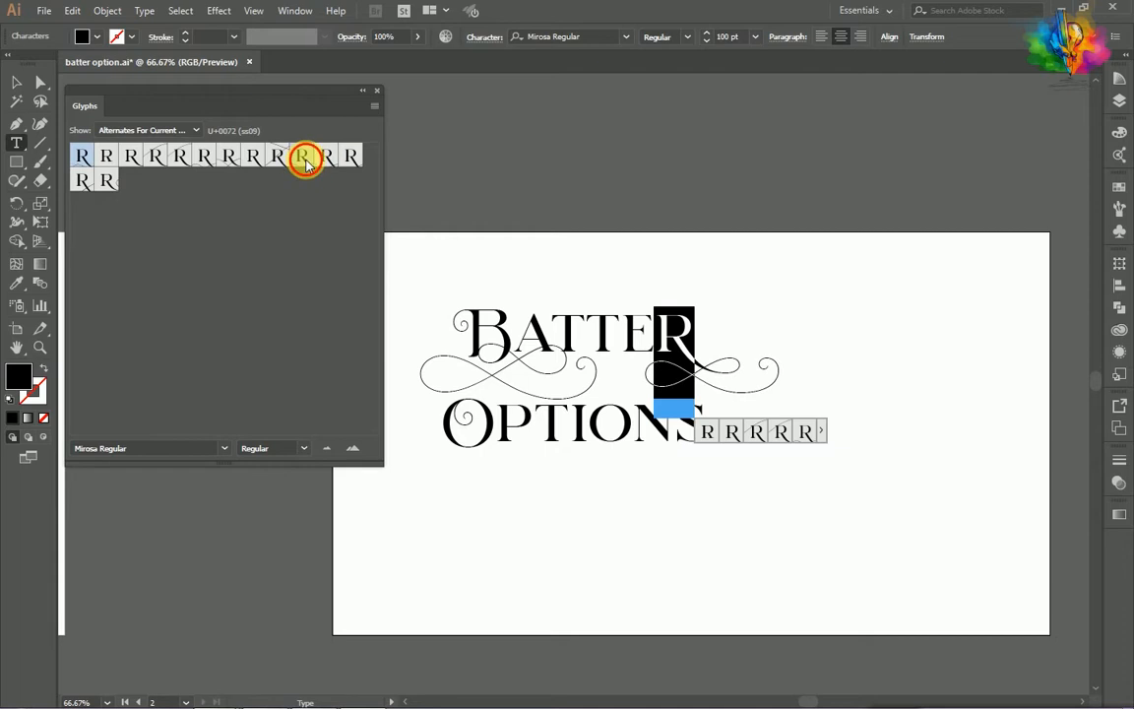
pyautogui.doubleClick(229, 161)
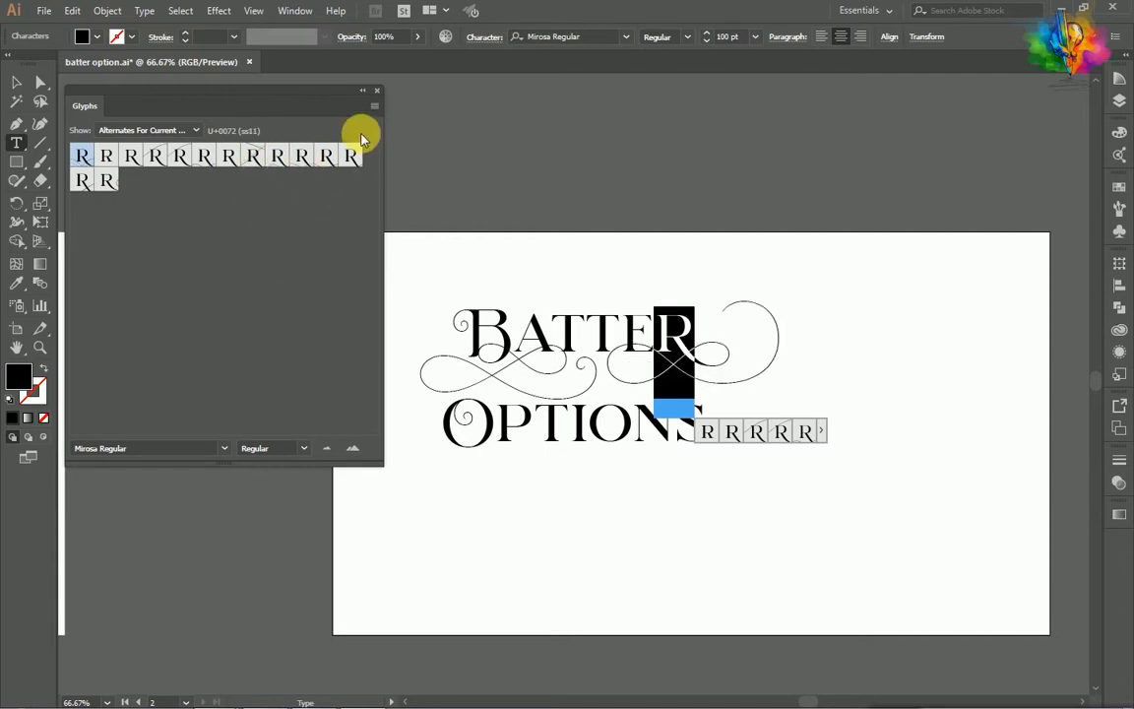
# Replace the second T of Batter with an alternate glyph whose swash arches back over the preceding letters, and close the Glyphs panel
pyautogui.click(621, 334)
pyautogui.moveTo(603, 331); pyautogui.dragTo(588, 333)
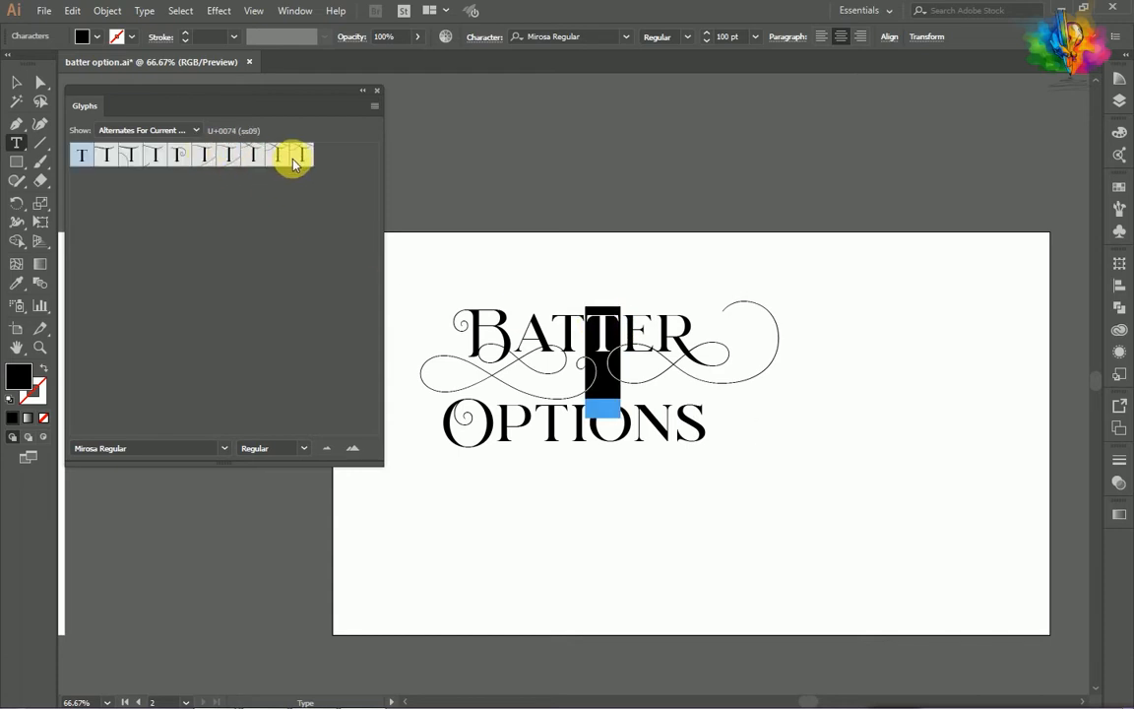
pyautogui.doubleClick(155, 157)
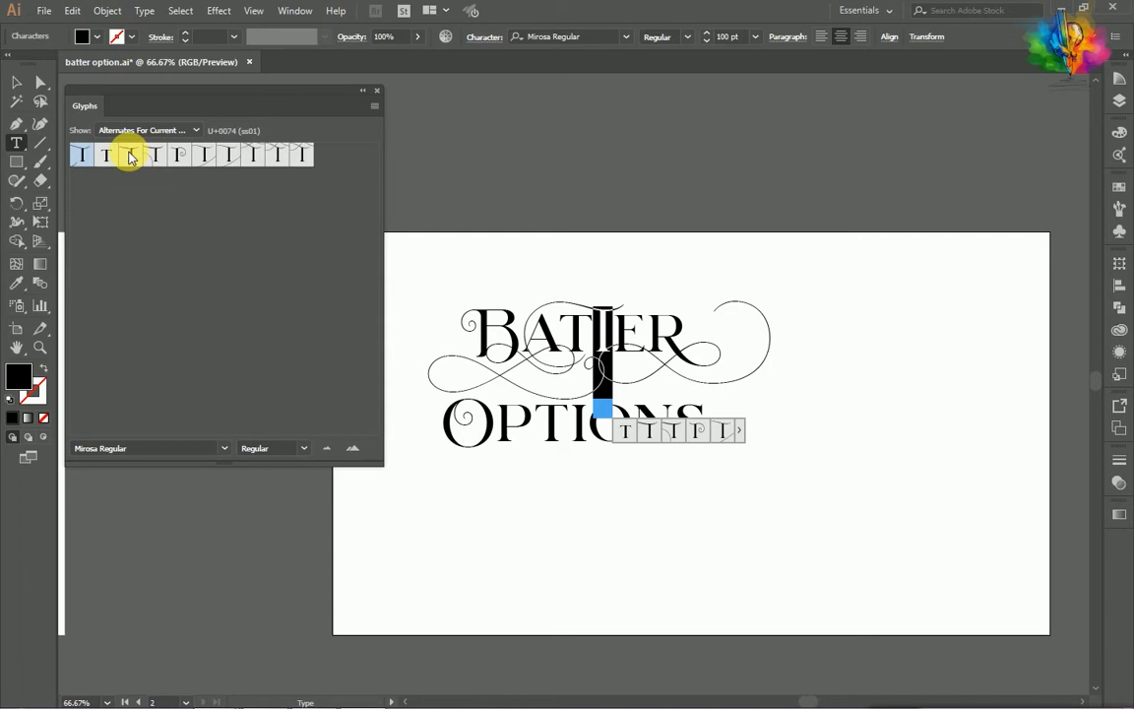
pyautogui.doubleClick(205, 157)
pyautogui.doubleClick(151, 157)
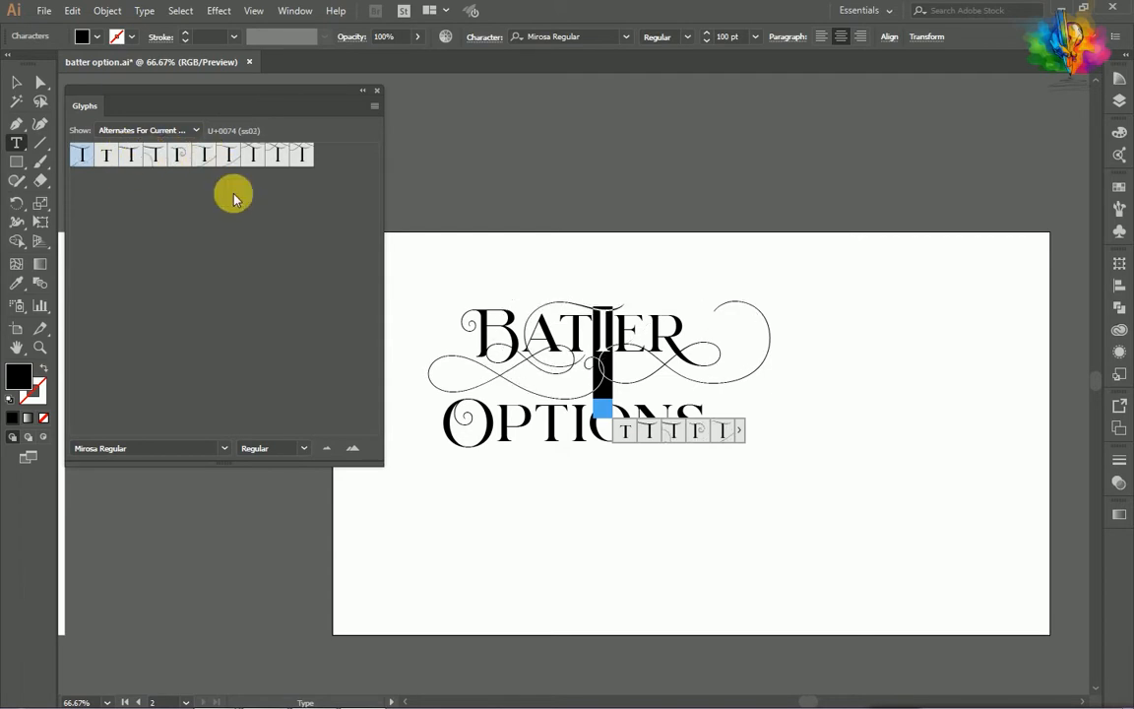
pyautogui.click(657, 418)
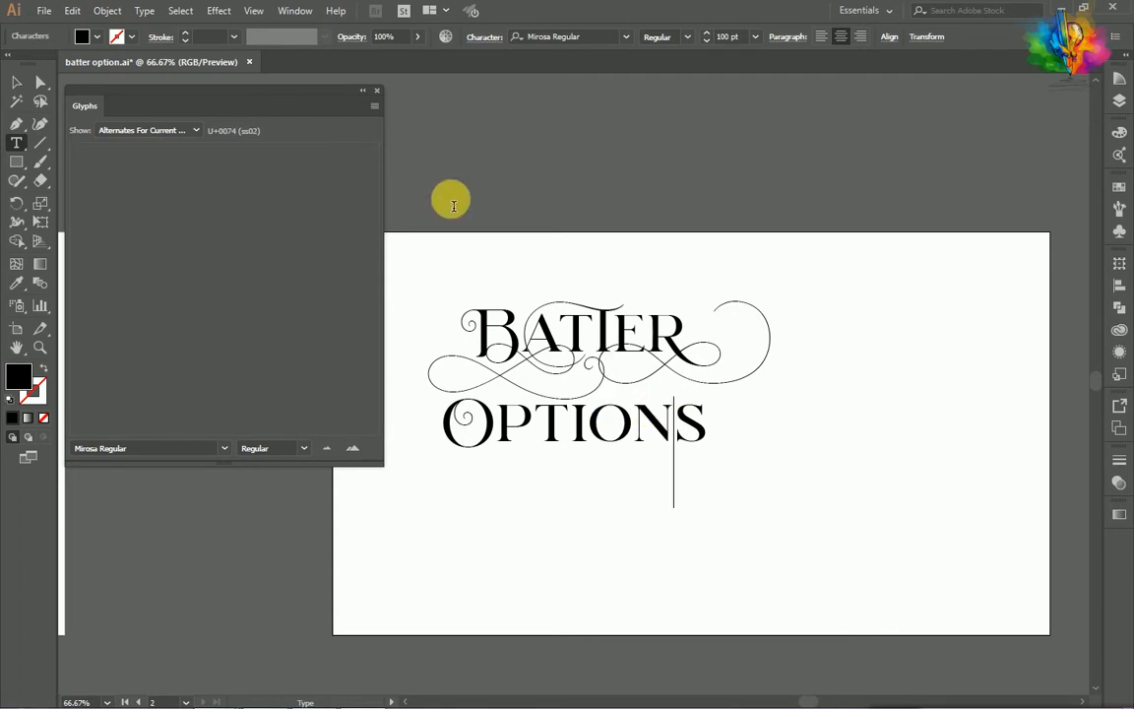
pyautogui.click(376, 90)
# Select both the Batter and Options text objects and set their font size to 120 pt
pyautogui.scroll(-2, 574, 404)
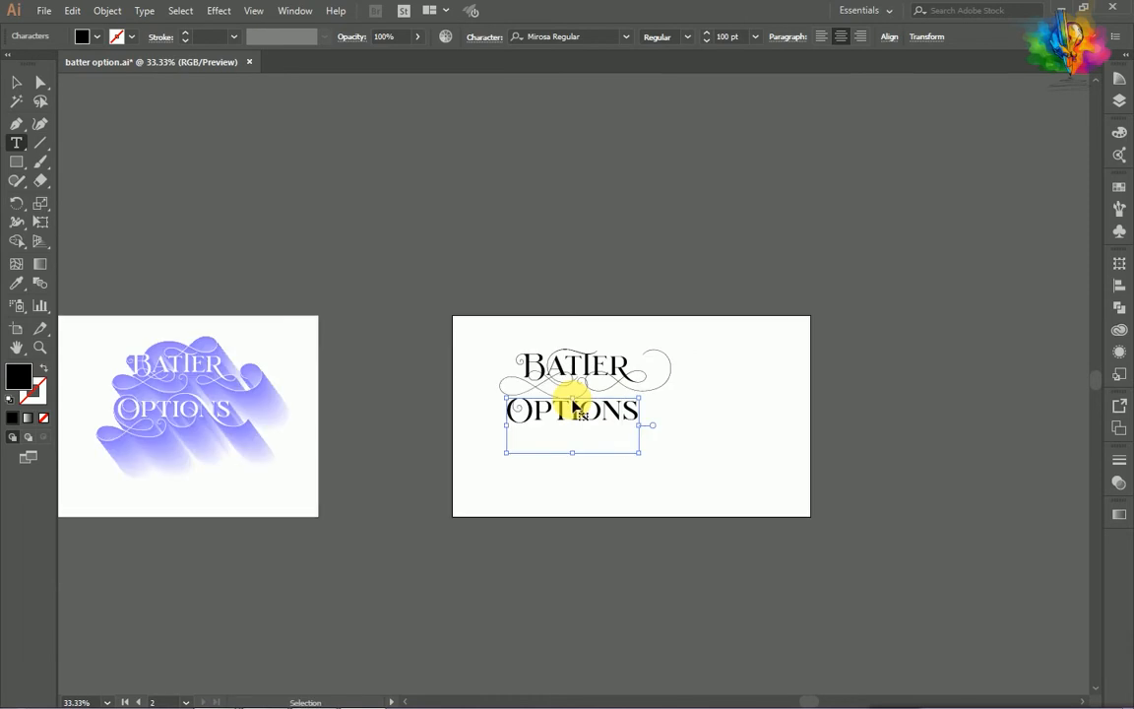
pyautogui.click(576, 408)
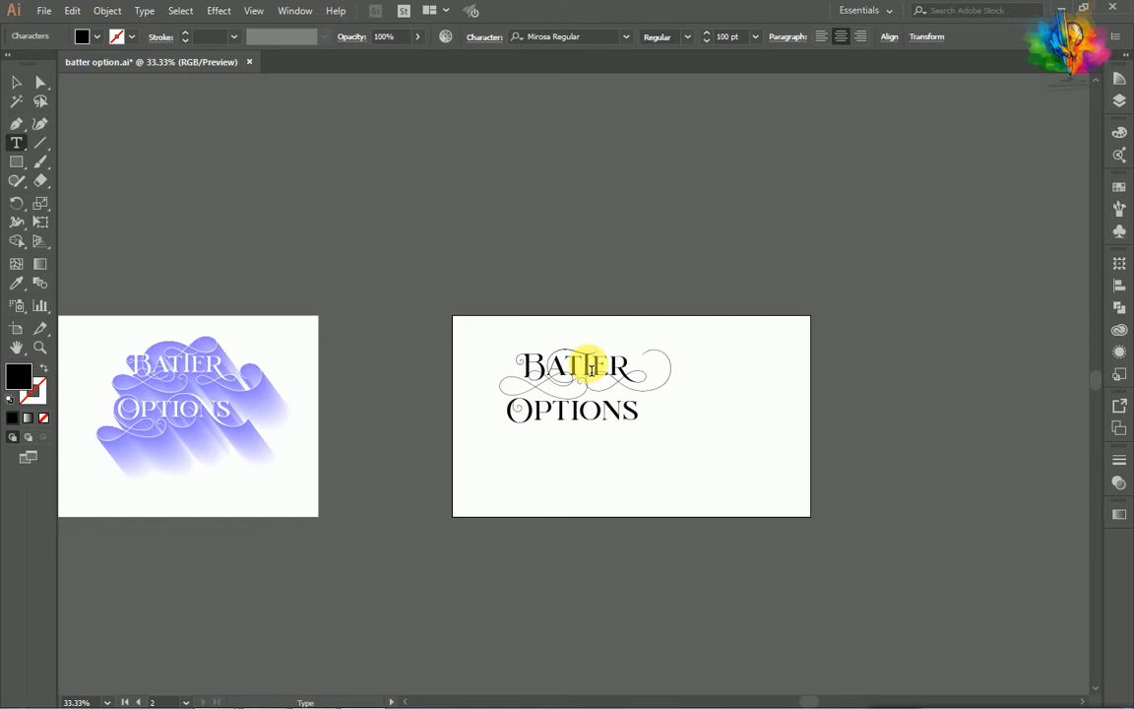
pyautogui.moveTo(640, 413); pyautogui.dragTo(519, 357)
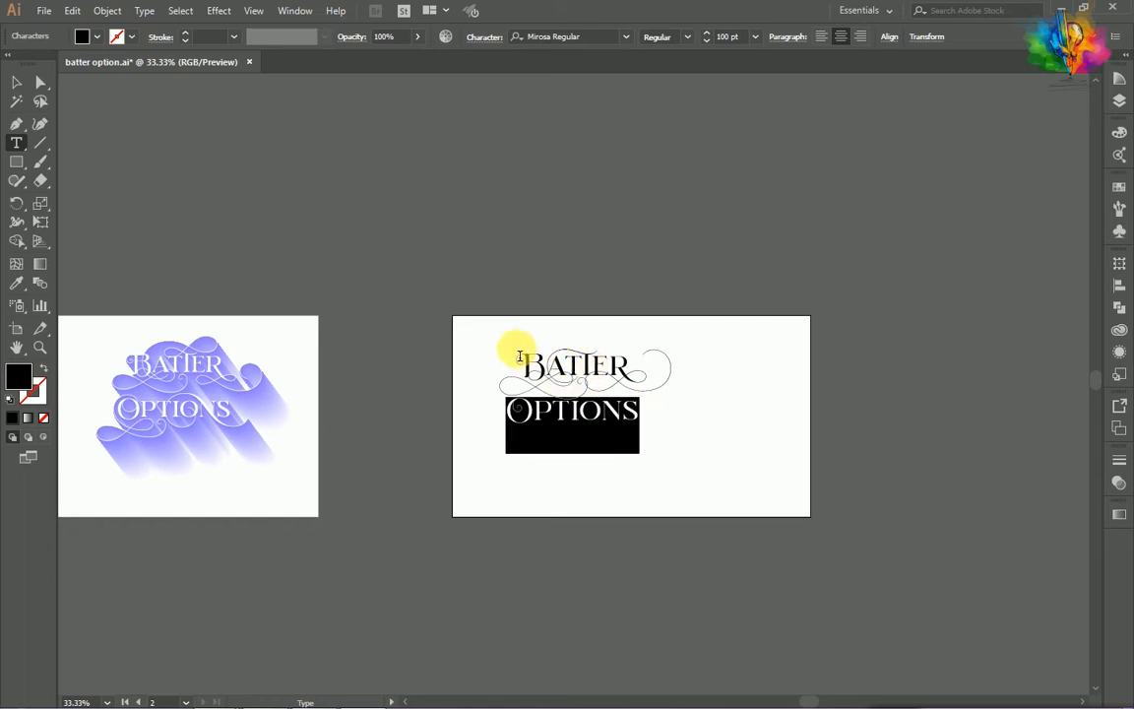
pyautogui.click(14, 81)
pyautogui.click(731, 36)
pyautogui.write('120')
pyautogui.press('Return')
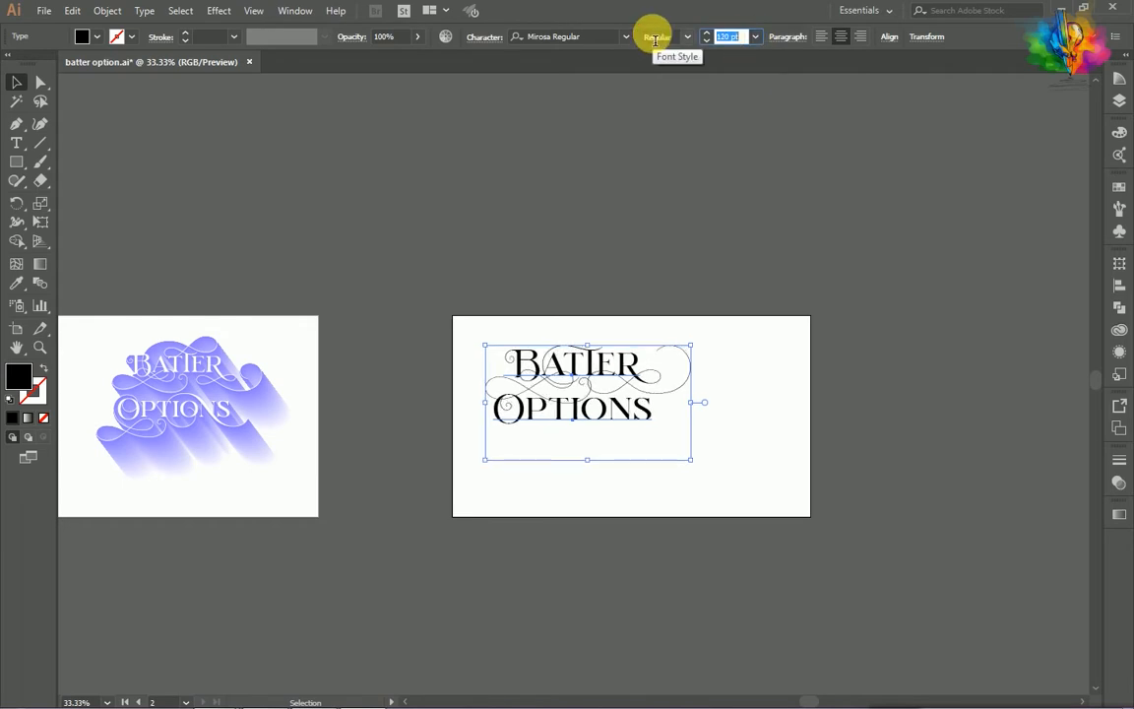
# Move the word Options slightly lower to widen the gap beneath Batter
pyautogui.click(754, 398)
pyautogui.scroll(1, 590, 426)
pyautogui.moveTo(601, 434); pyautogui.dragTo(640, 439)
pyautogui.click(784, 374)
pyautogui.click(729, 397)
# Swap the R of Batter for an alternate with a lower, wider swash, and the second T for one arching further back over the word
pyautogui.scroll(-1, 679, 397)
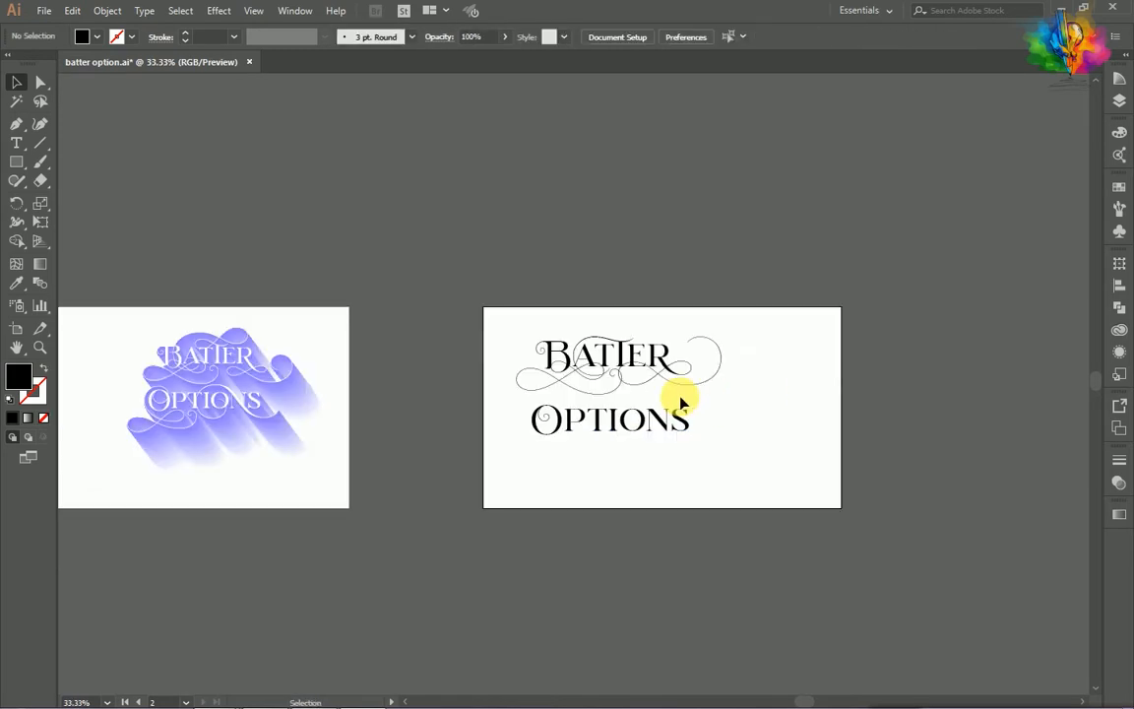
pyautogui.scroll(1, 707, 372)
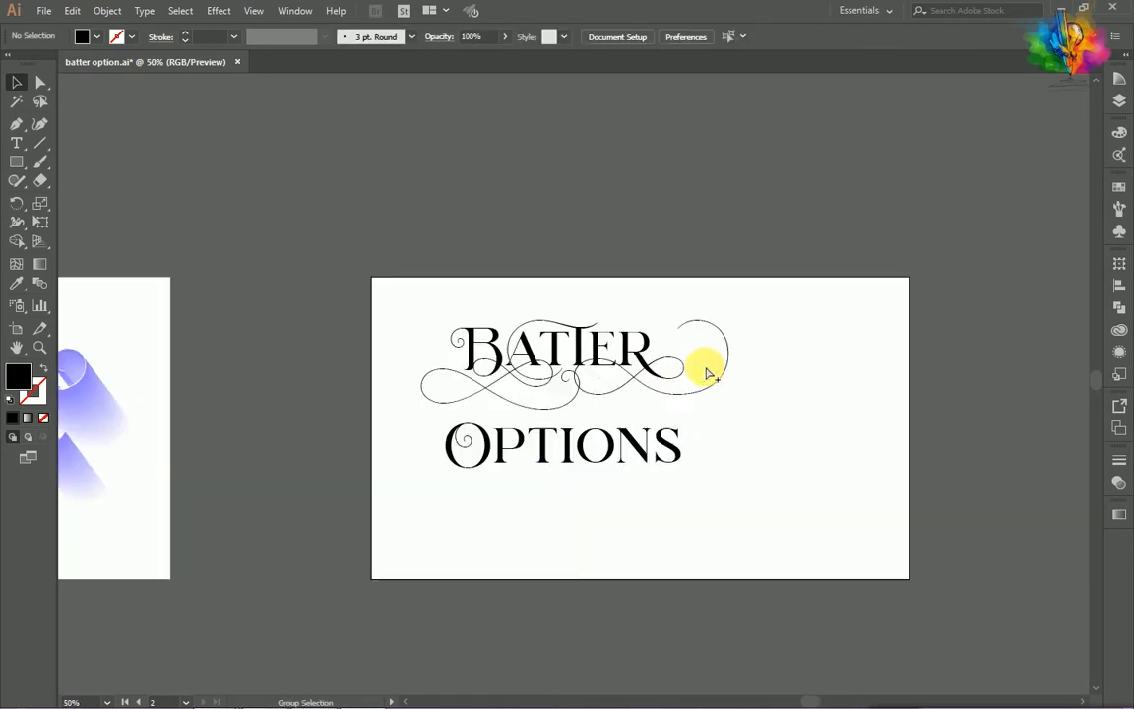
pyautogui.press('t')
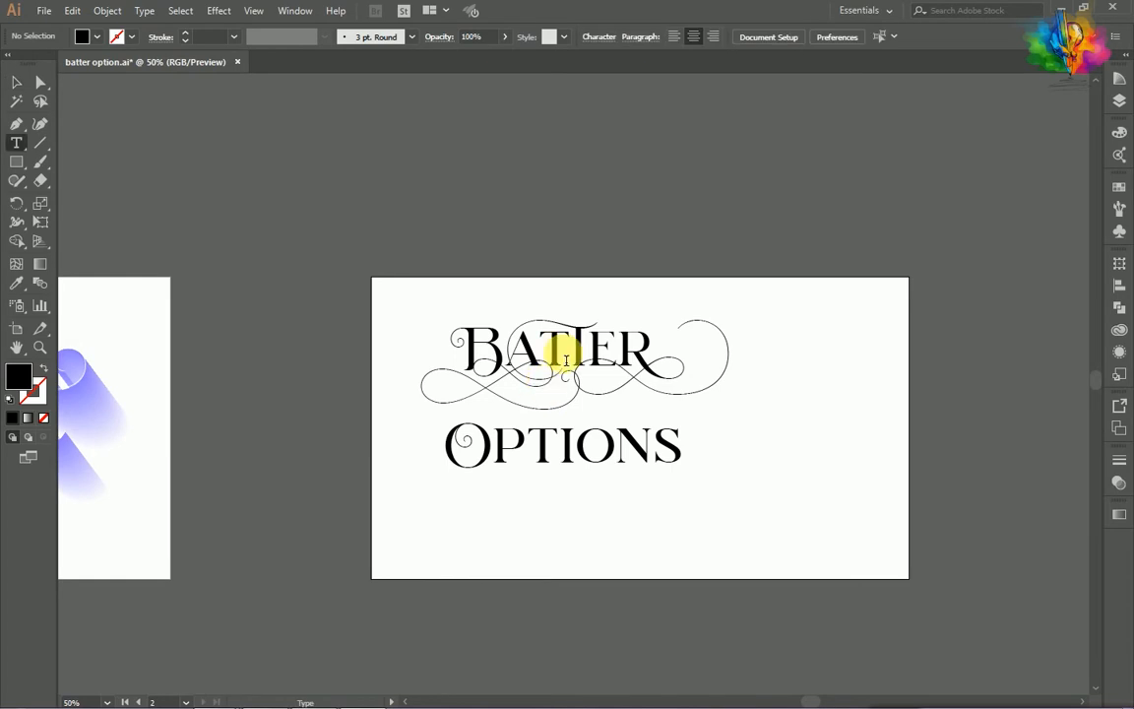
pyautogui.moveTo(587, 349); pyautogui.dragTo(673, 356)
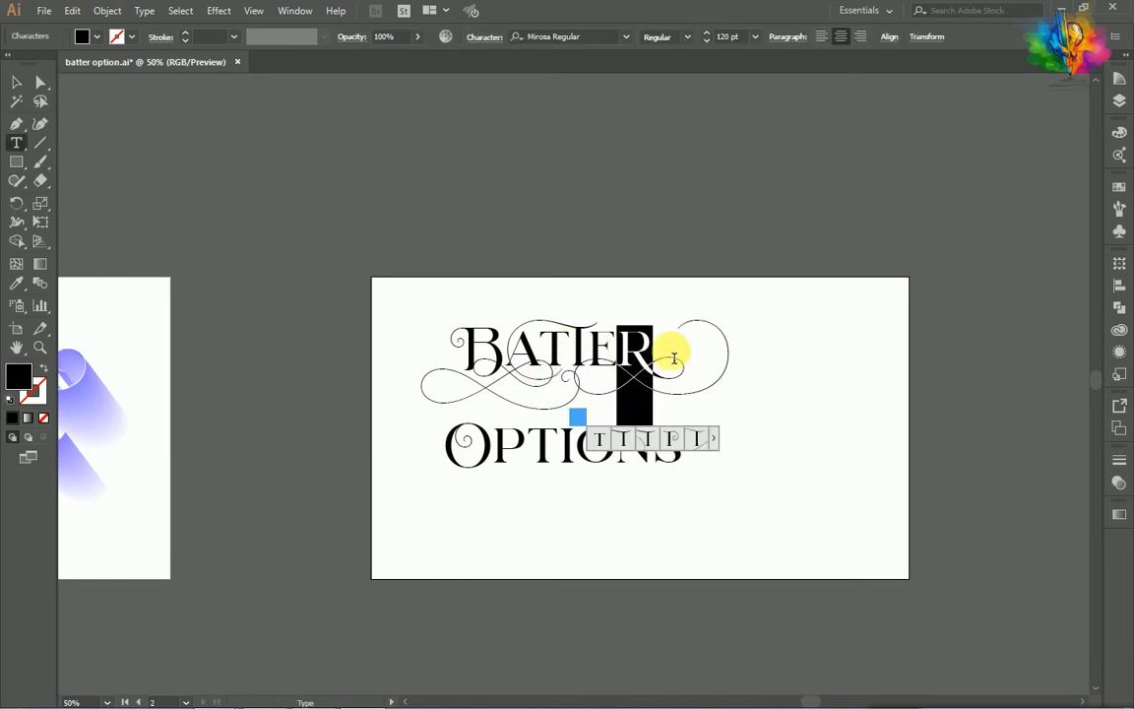
pyautogui.click(779, 439)
pyautogui.doubleClick(208, 163)
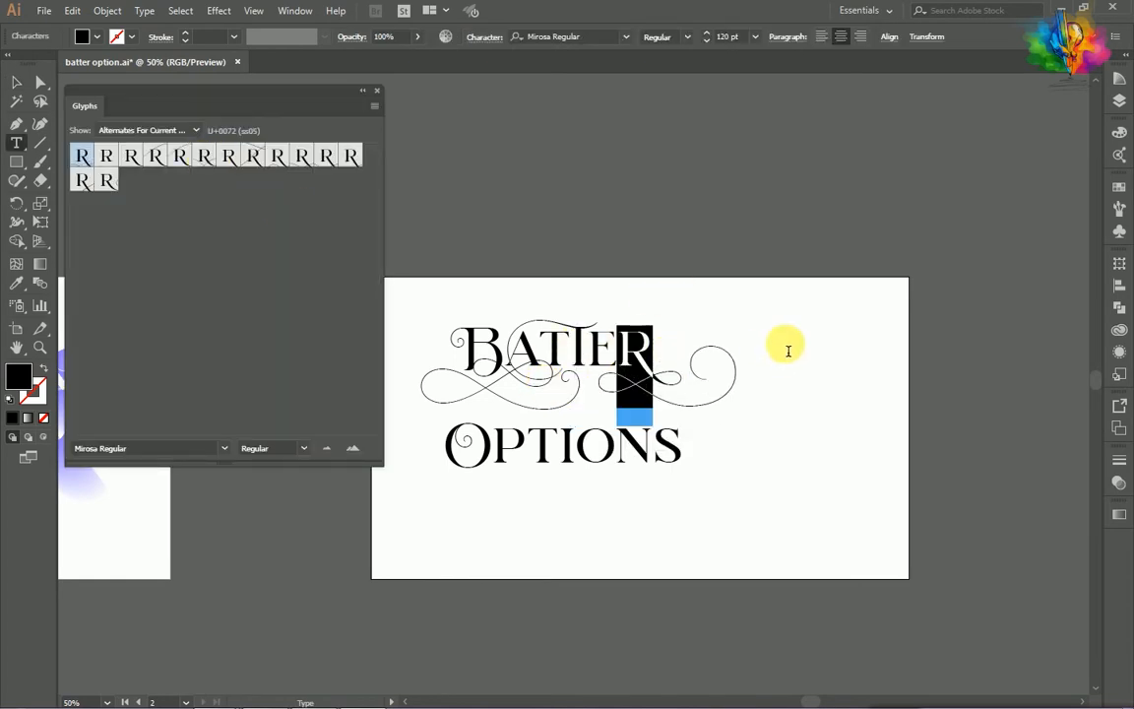
pyautogui.press('Right')
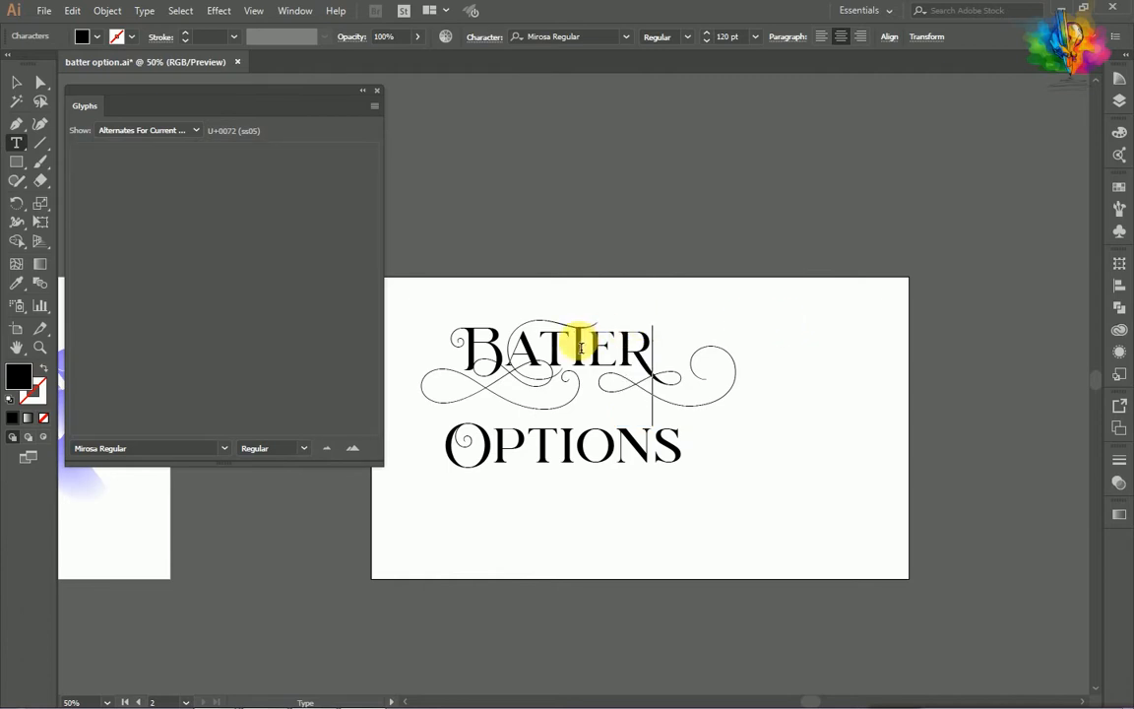
pyautogui.moveTo(585, 346); pyautogui.dragTo(568, 343)
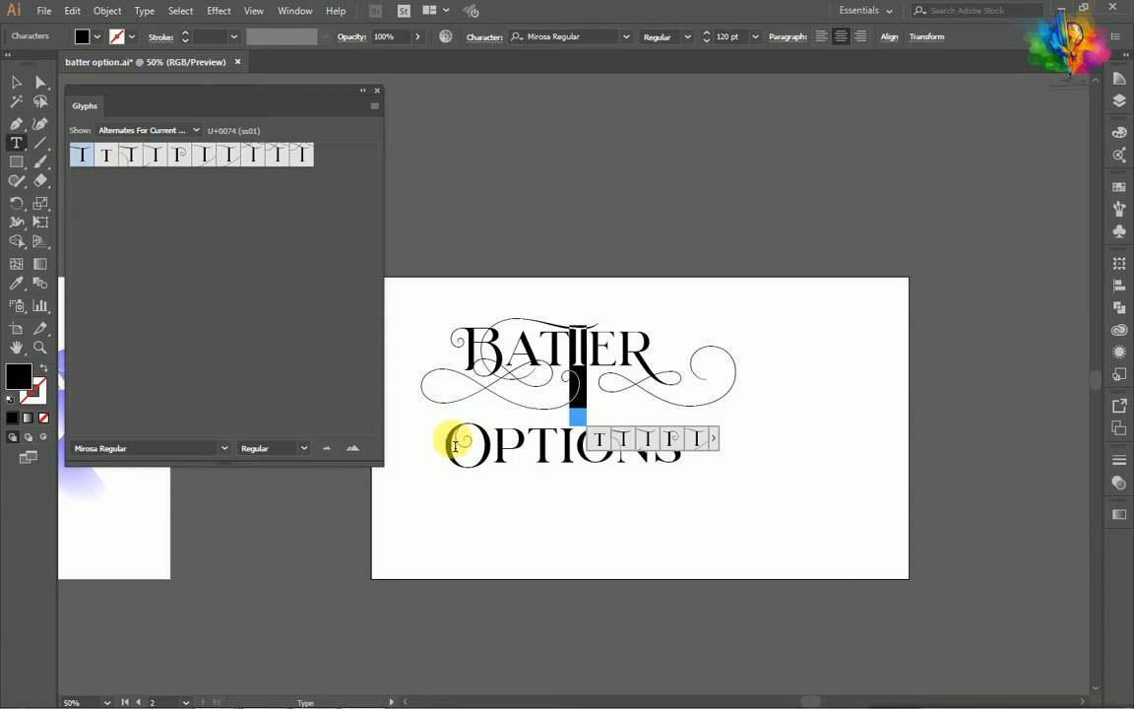
# Replace the O of Options with an alternate whose swash circles the letter and loops out beneath it, keeping the Glyphs panel clear of the lettering
pyautogui.moveTo(489, 453); pyautogui.dragTo(455, 445)
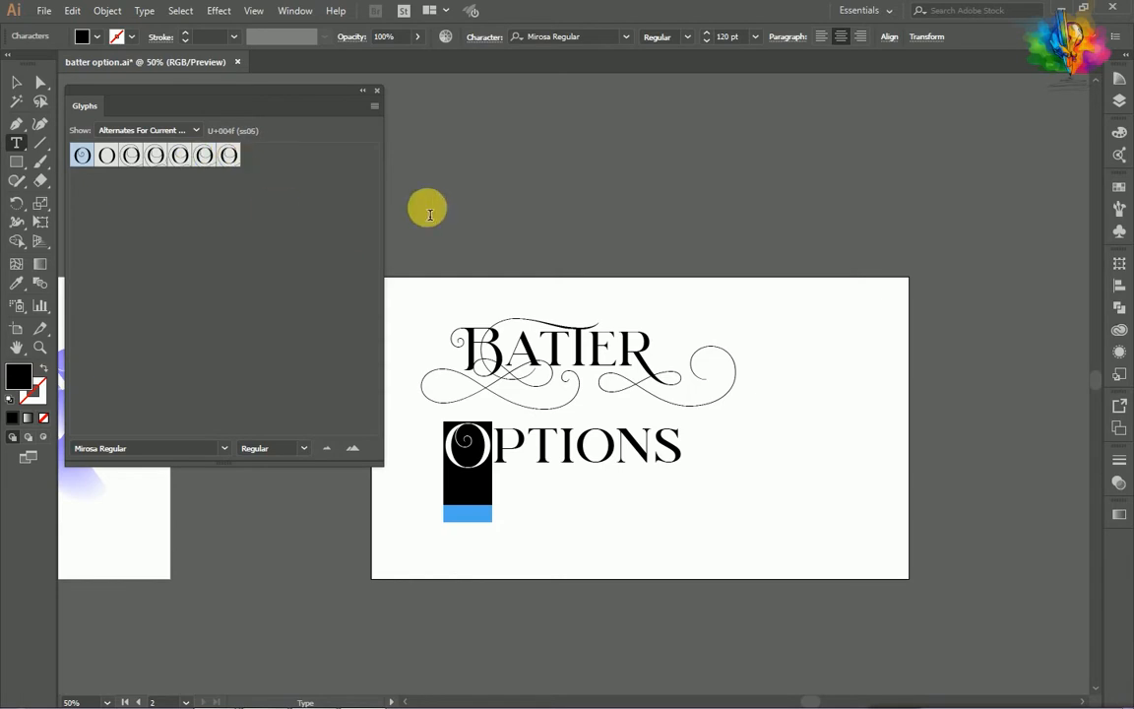
pyautogui.click(441, 187)
pyautogui.click(455, 445)
pyautogui.scroll(-2, 459, 445)
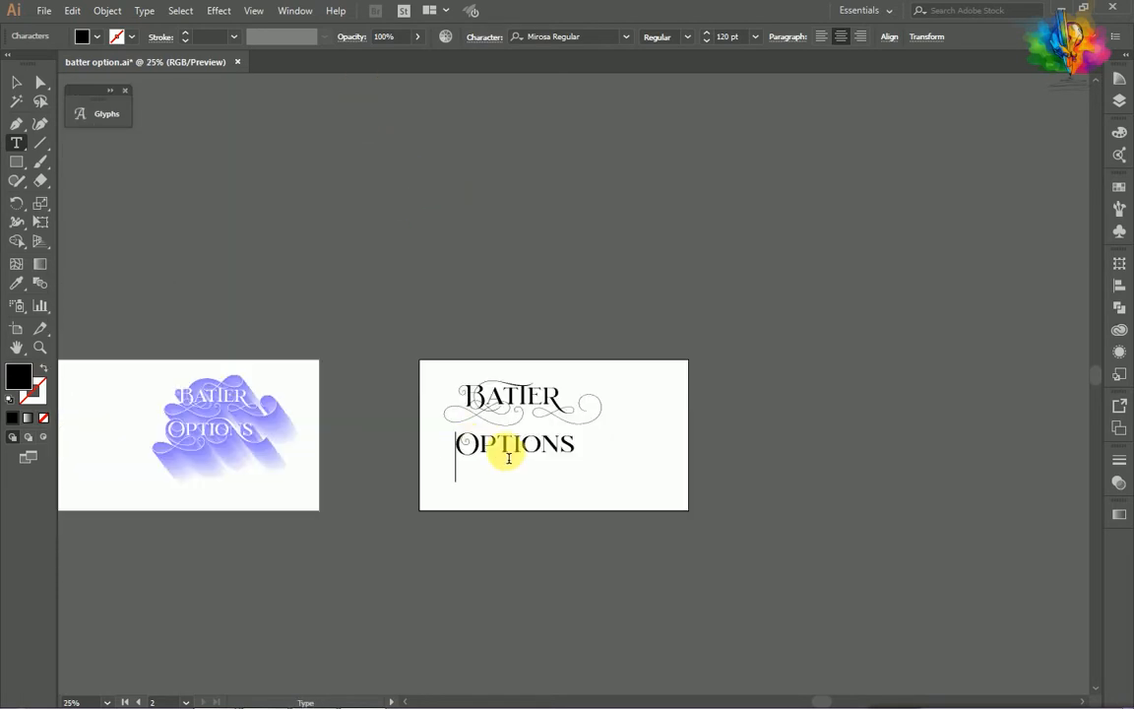
pyautogui.scroll(2, 507, 455)
pyautogui.moveTo(438, 435); pyautogui.dragTo(410, 431)
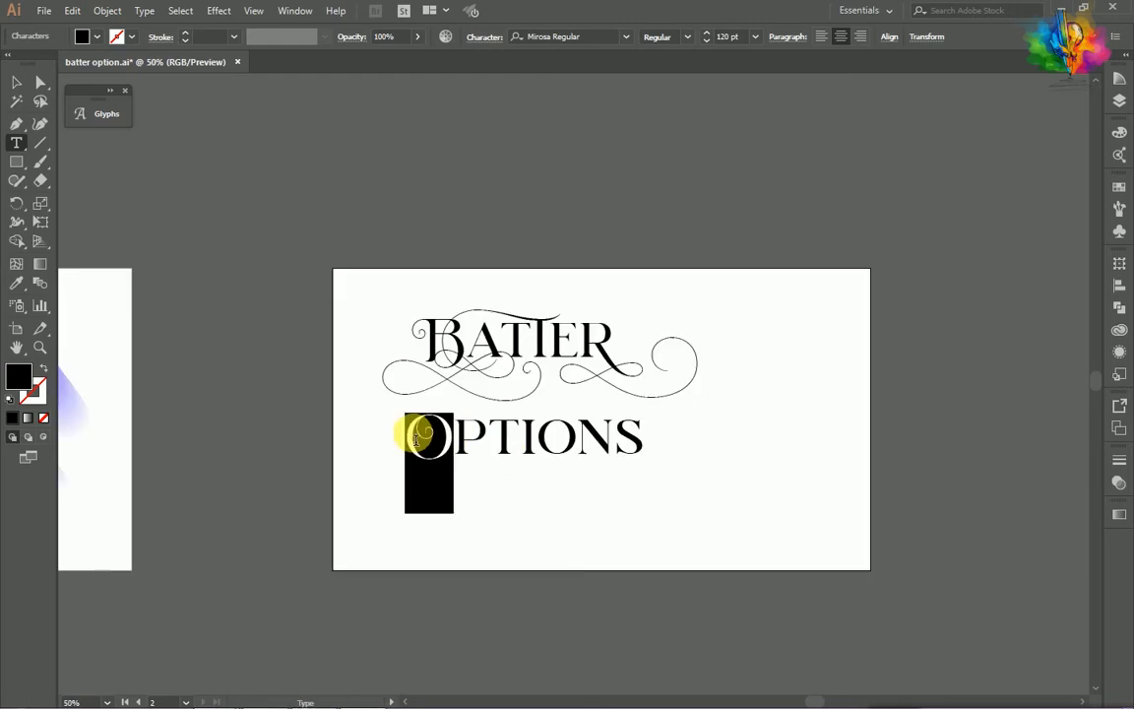
pyautogui.click(105, 111)
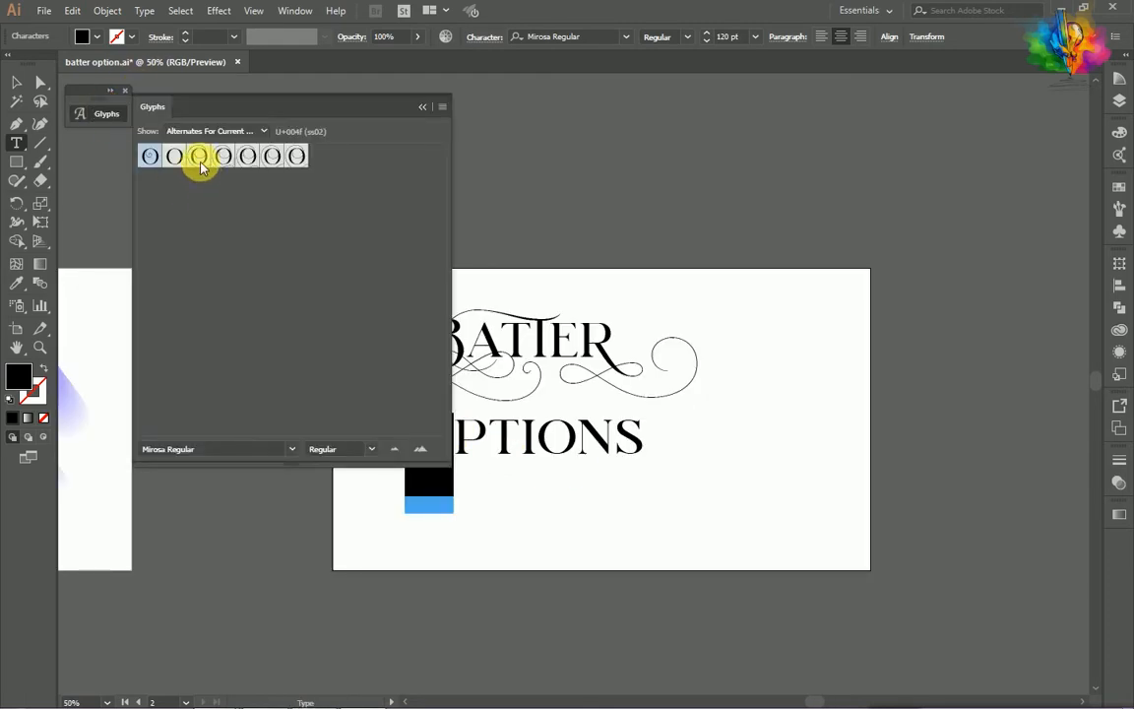
pyautogui.moveTo(344, 117); pyautogui.dragTo(969, 111)
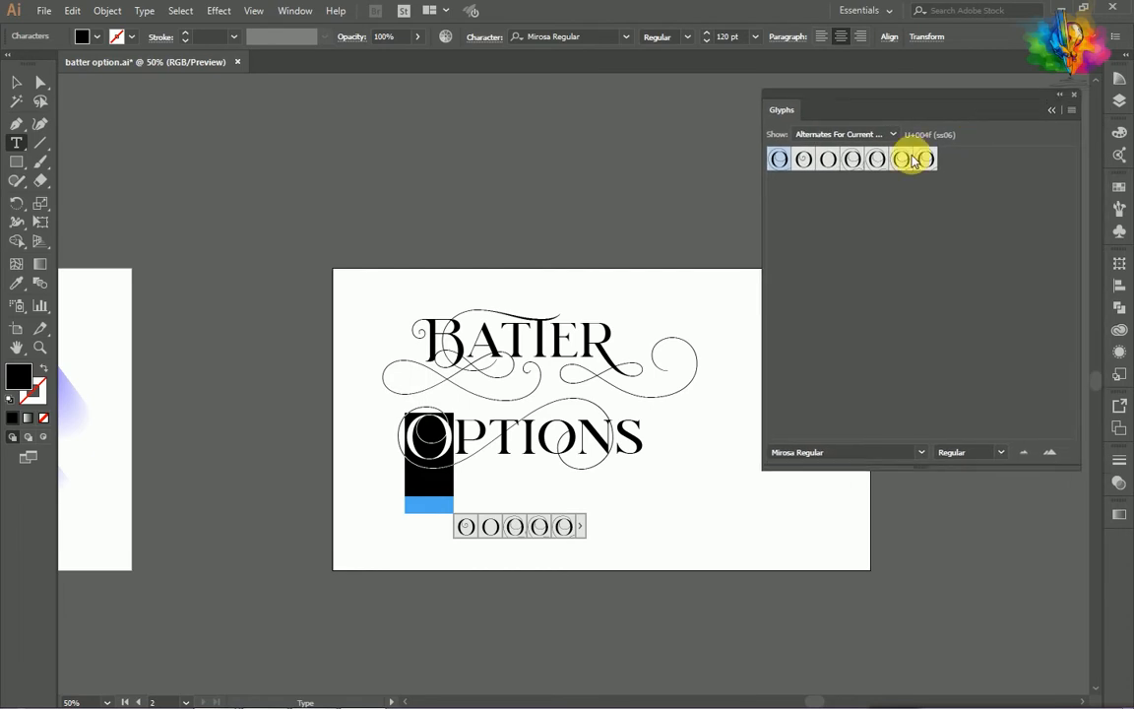
pyautogui.doubleClick(848, 161)
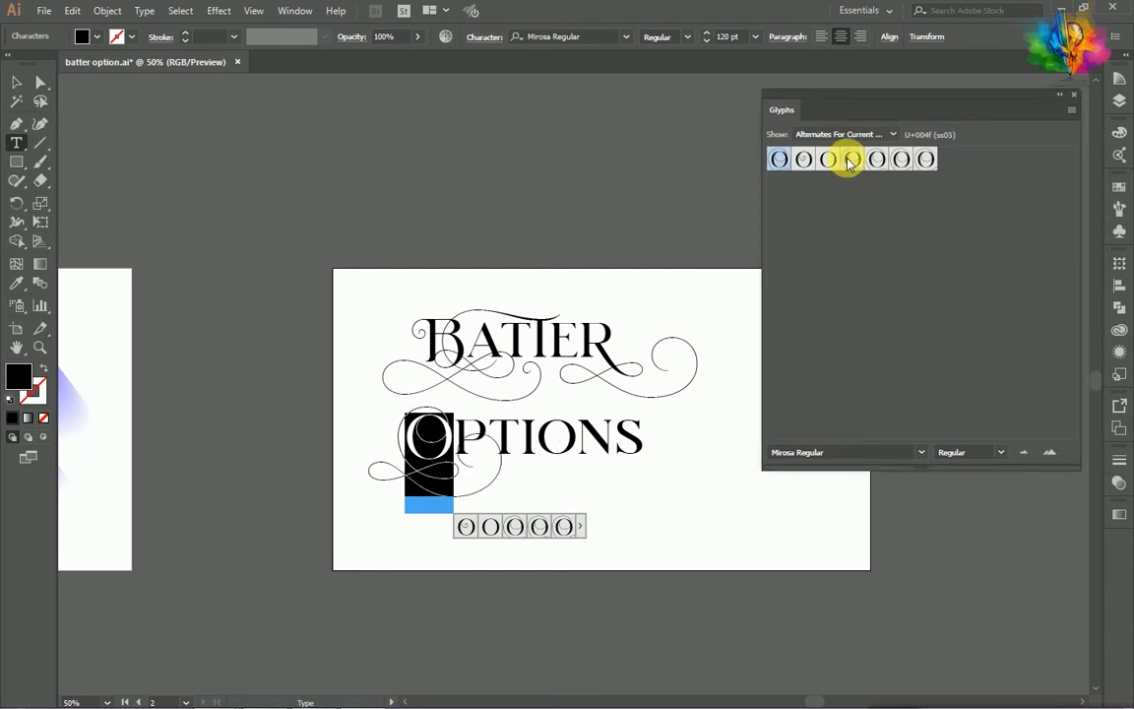
# Replace the N of Options with an alternate whose long diagonal swash curls back over the O and ends in a short tail beneath the S
pyautogui.click(576, 448)
pyautogui.moveTo(576, 448); pyautogui.dragTo(616, 445)
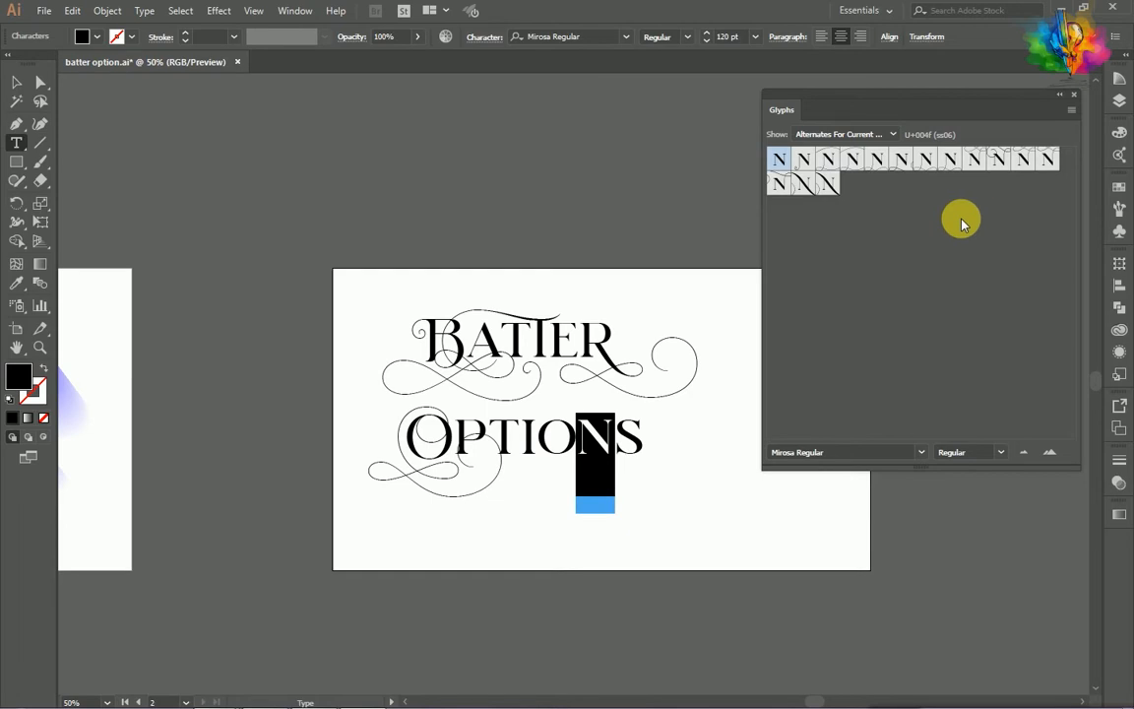
pyautogui.doubleClick(800, 185)
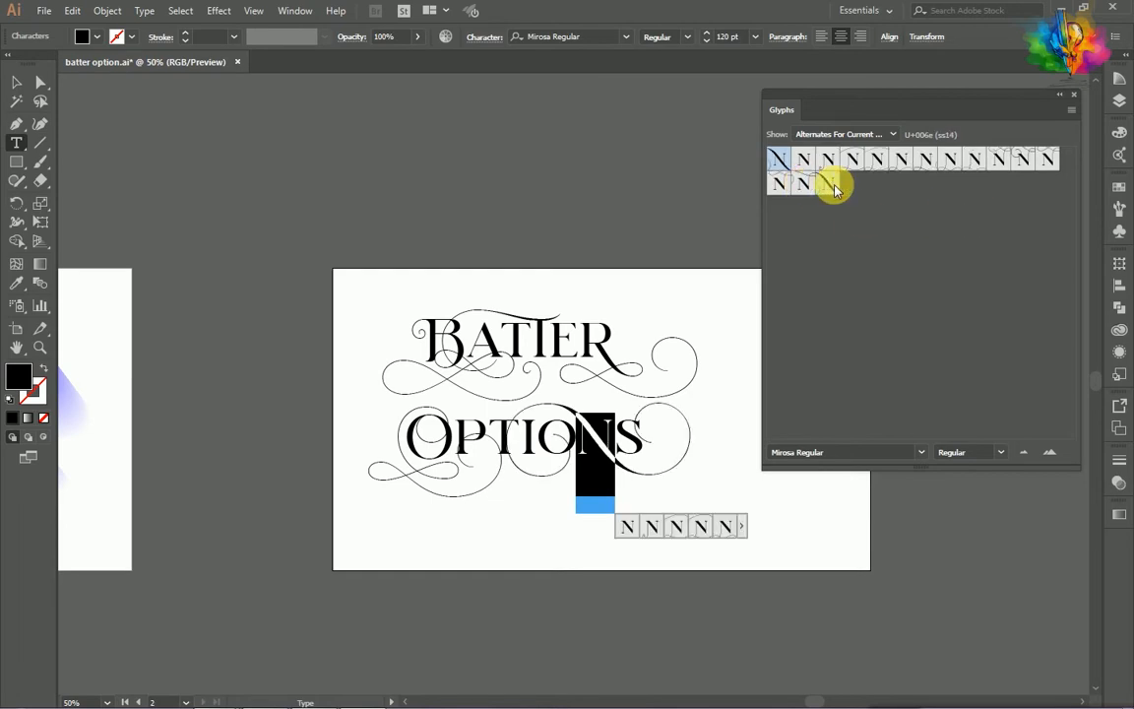
pyautogui.click(1059, 94)
pyautogui.click(16, 84)
pyautogui.click(630, 531)
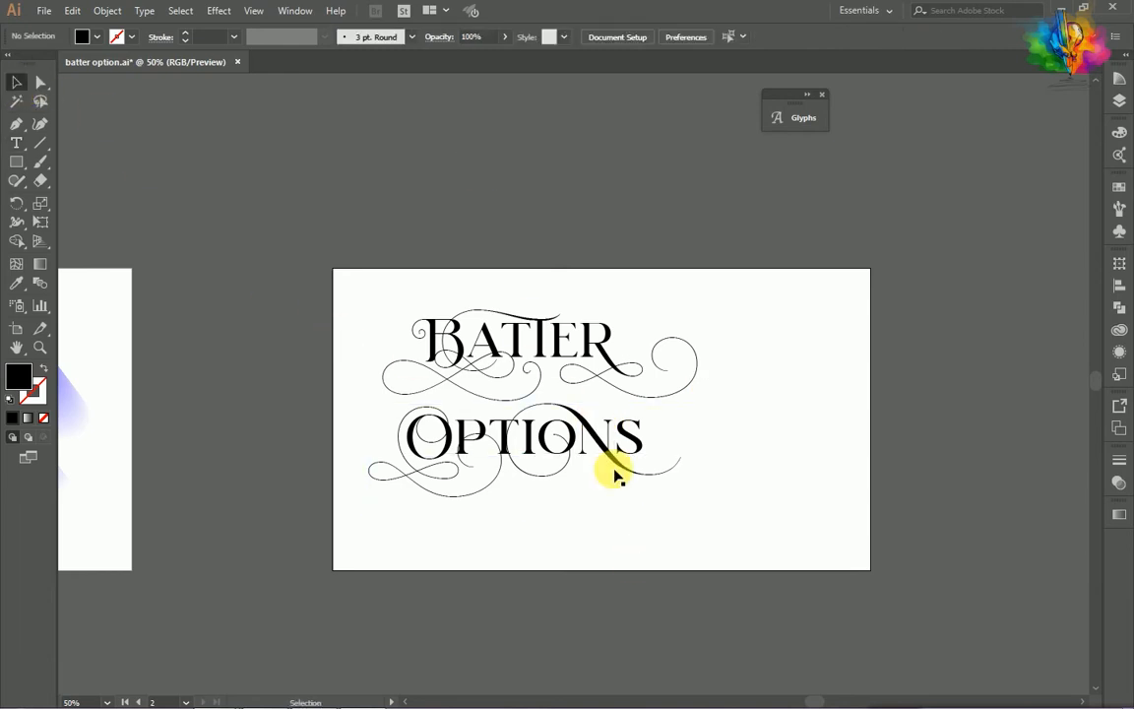
# Nudge Options slightly to the right and centre both words horizontally on the artboard
pyautogui.moveTo(603, 447); pyautogui.dragTo(611, 445)
pyautogui.moveTo(555, 543); pyautogui.dragTo(505, 304)
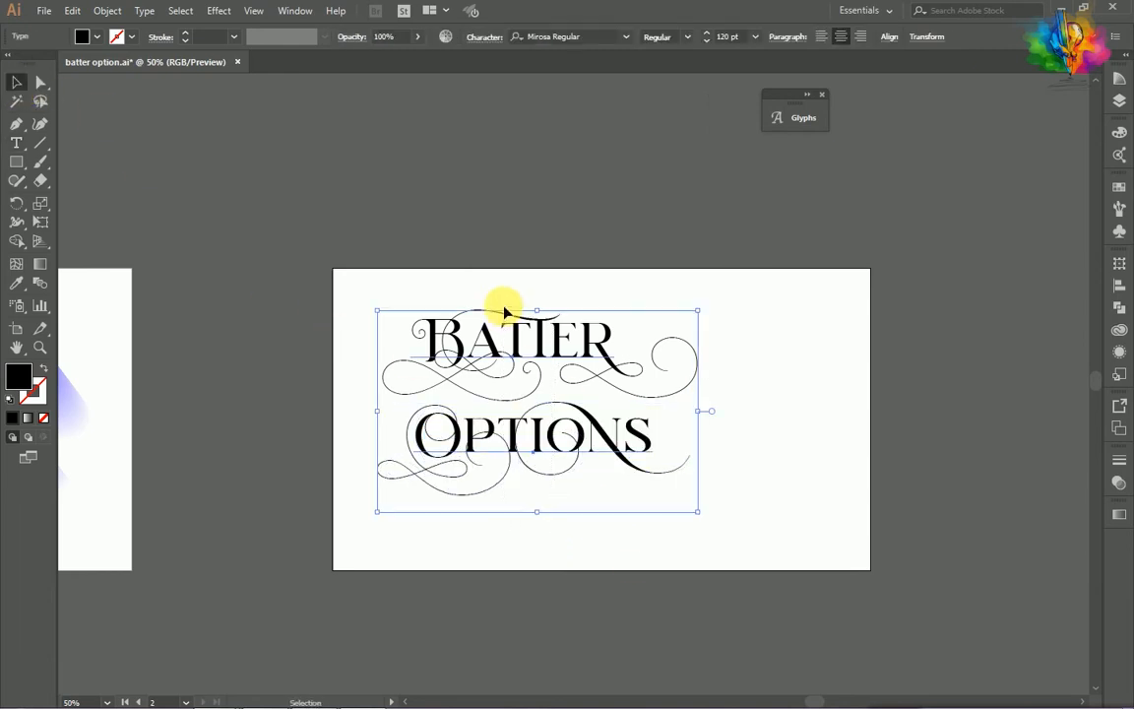
pyautogui.click(889, 36)
pyautogui.click(882, 167)
pyautogui.click(893, 225)
pyautogui.click(759, 79)
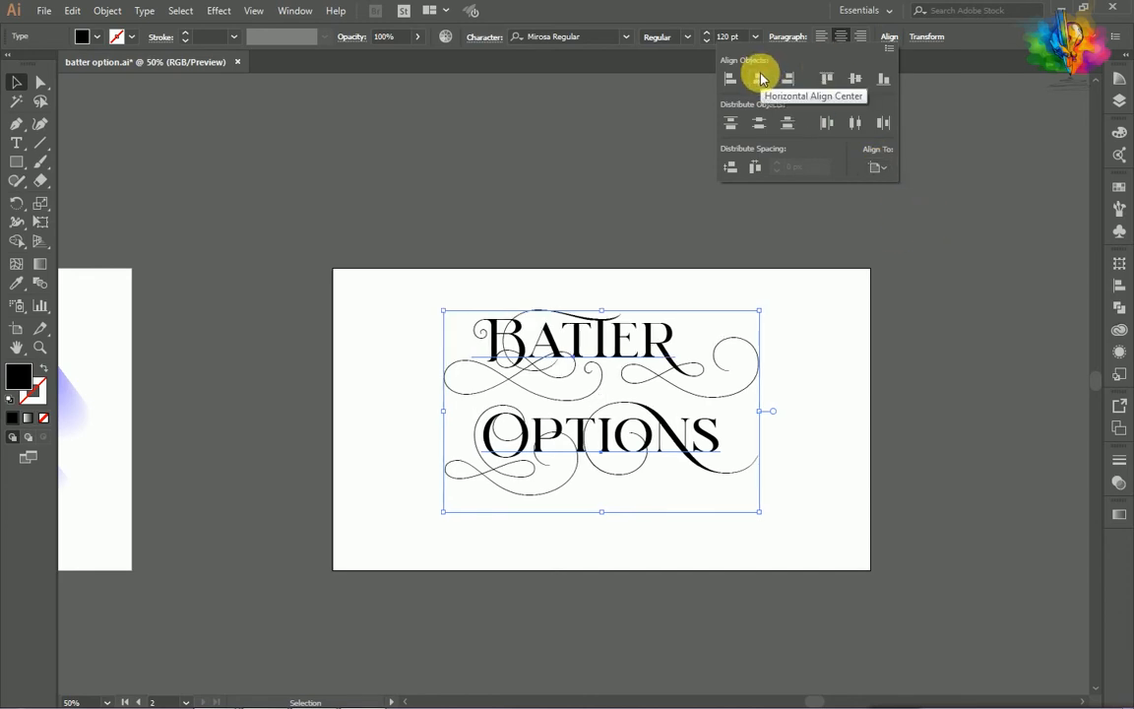
# Group the two words and centre the group vertically on the artboard
pyautogui.hotkey('ctrl', 'g')
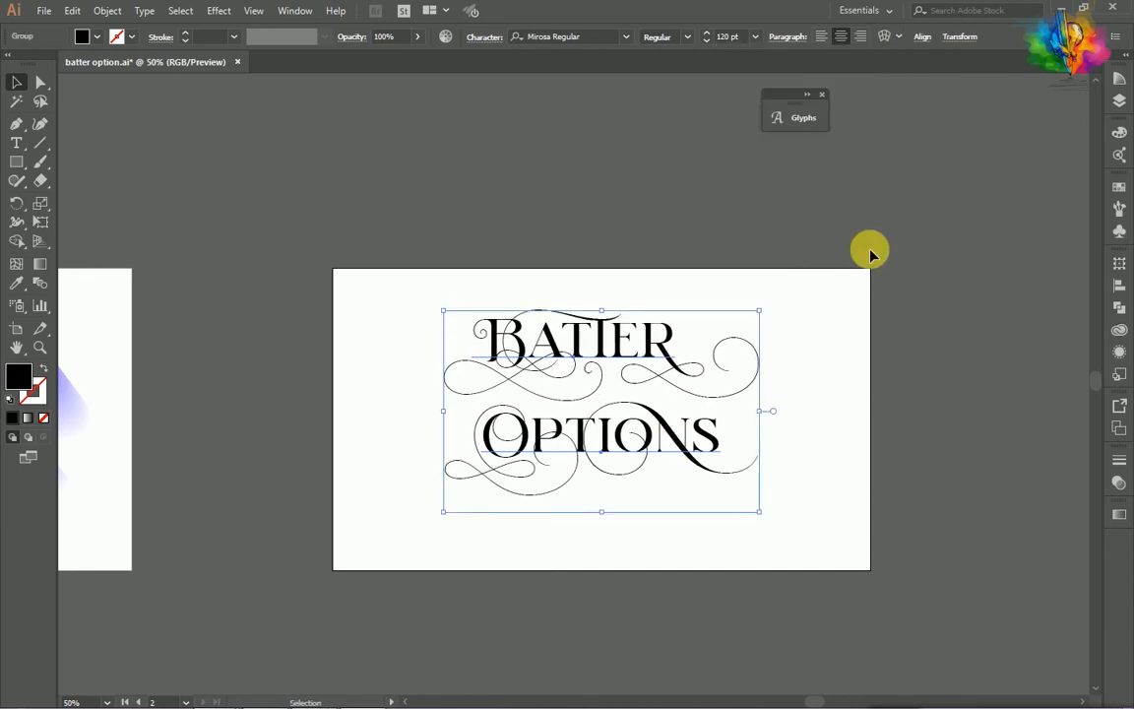
pyautogui.click(923, 36)
pyautogui.click(888, 79)
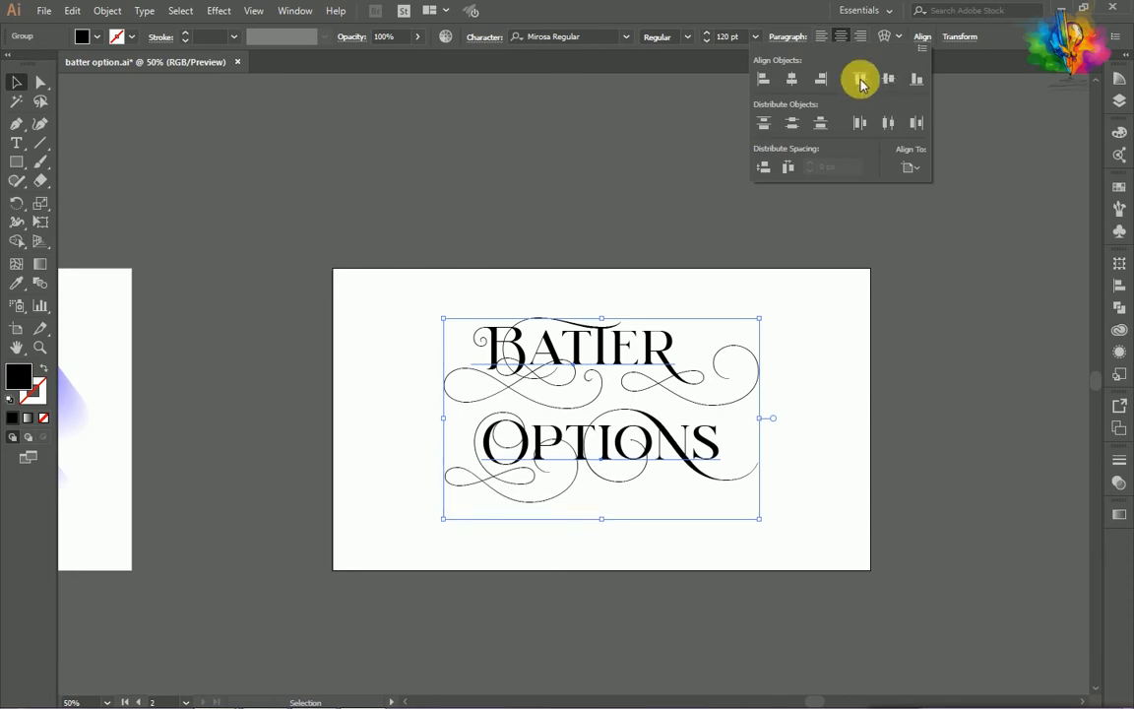
# Scale the grouped lettering down around its centre to about 80 pt and place a duplicate diagonally below and to the right of it
pyautogui.moveTo(788, 524); pyautogui.dragTo(433, 306)
pyautogui.moveTo(759, 319); pyautogui.dragTo(709, 352)
pyautogui.click(793, 318)
pyautogui.click(544, 377)
pyautogui.moveTo(551, 382); pyautogui.dragTo(599, 431)
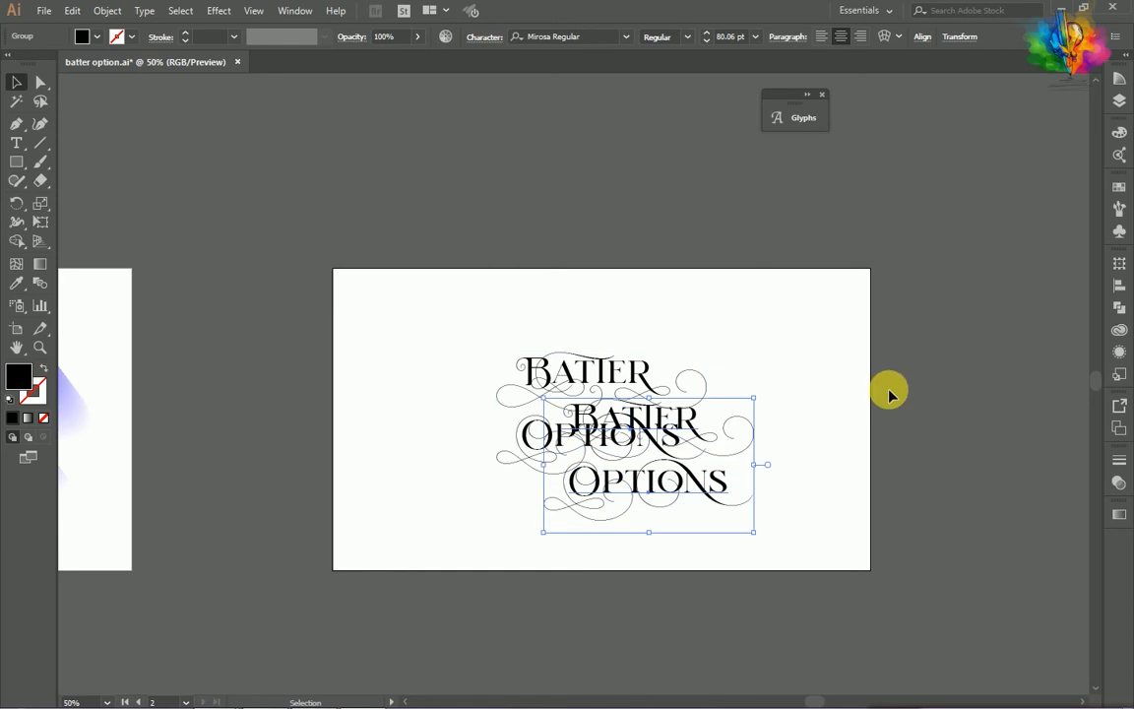
pyautogui.click(653, 346)
pyautogui.click(539, 362)
pyautogui.rightClick(543, 367)
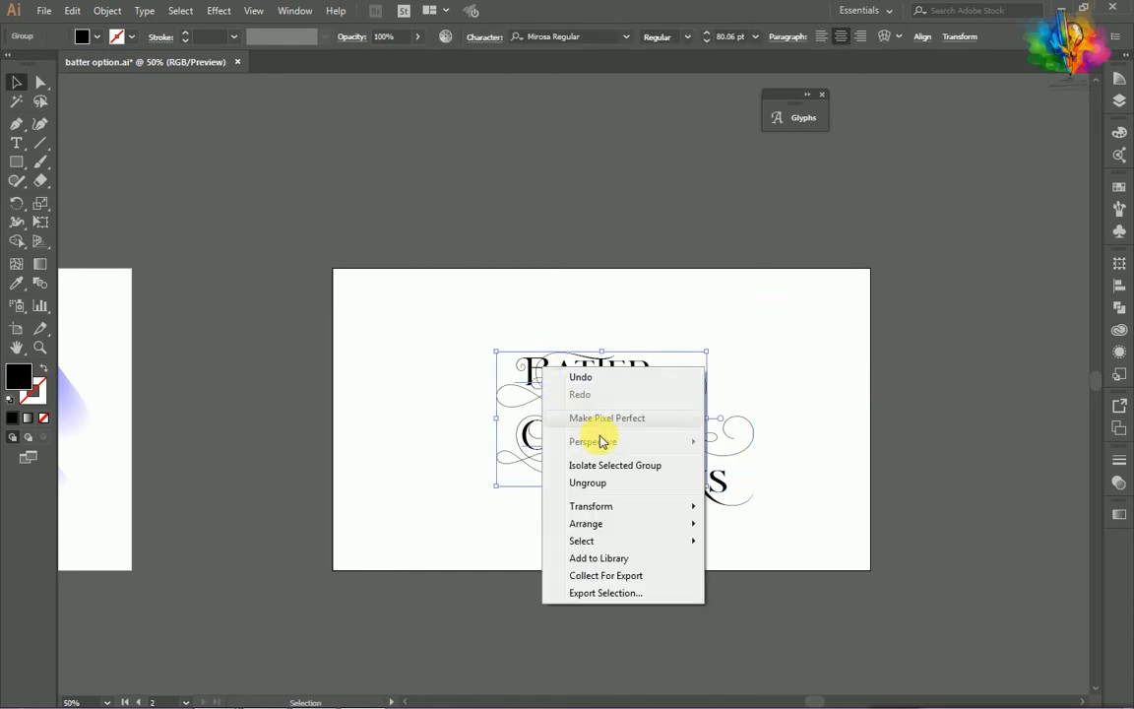
pyautogui.click(738, 339)
# Fill the original upper lettering group with bright blue, hex 0303f9
pyautogui.click(537, 376)
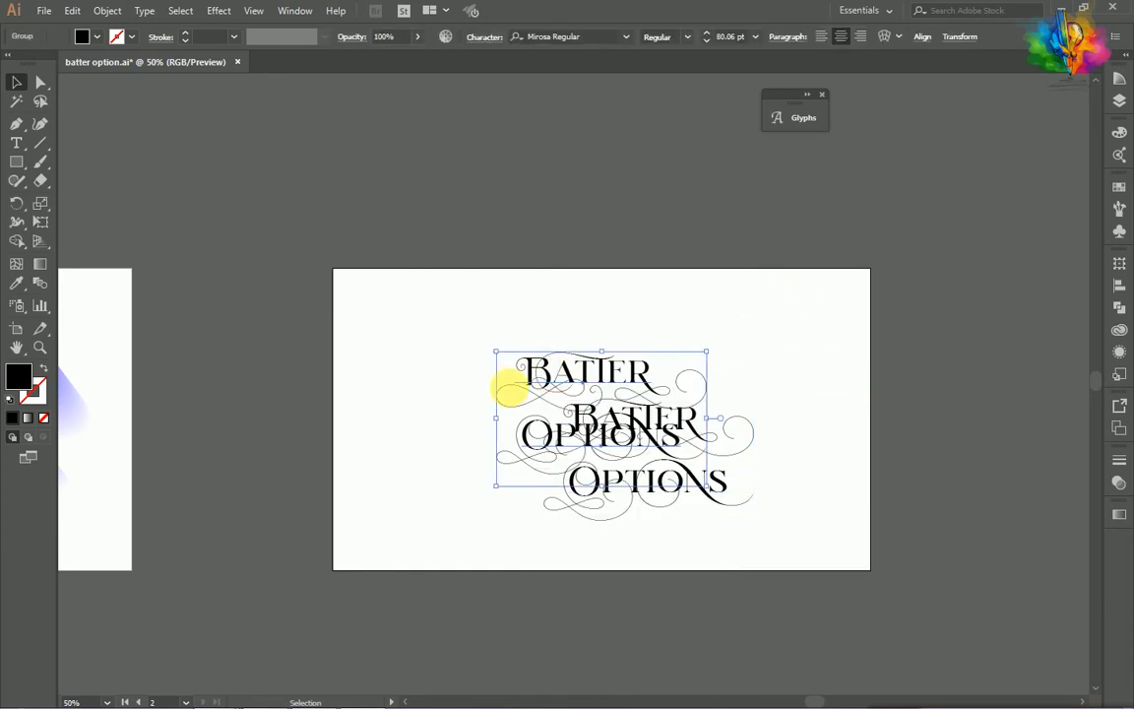
pyautogui.doubleClick(15, 380)
pyautogui.moveTo(727, 308)
pyautogui.mouseDown()
pyautogui.moveTo(678, 185)
pyautogui.moveTo(652, 165)
pyautogui.mouseUp()
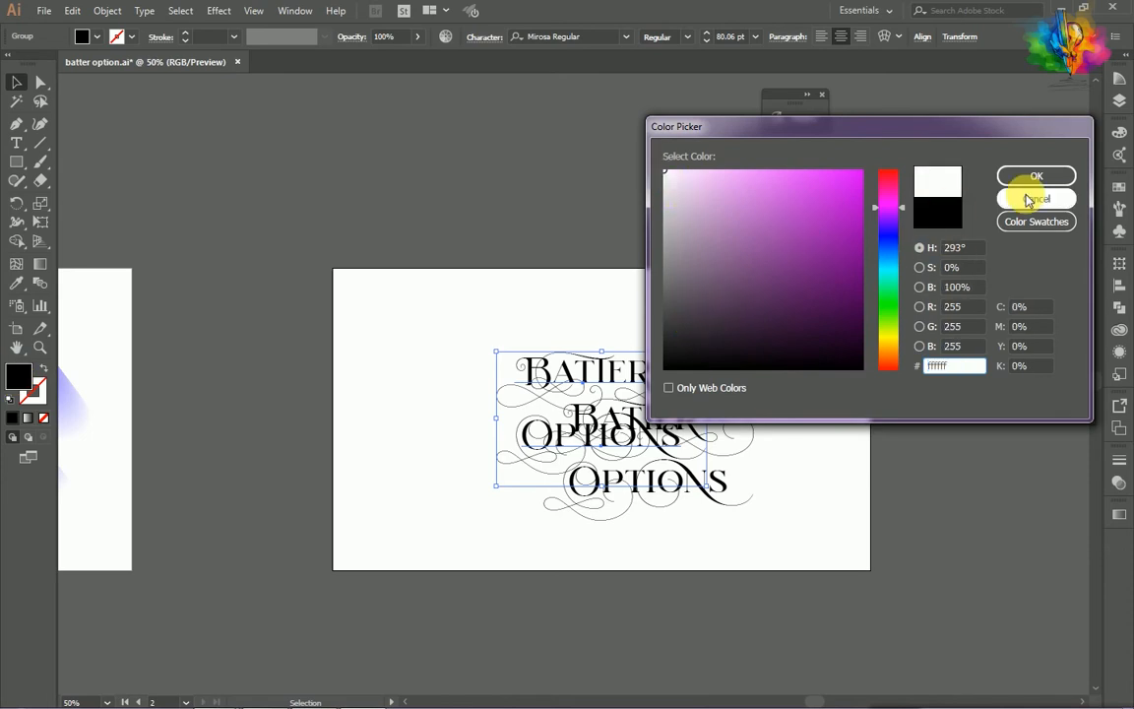
pyautogui.moveTo(901, 208); pyautogui.dragTo(905, 234)
pyautogui.click(855, 177)
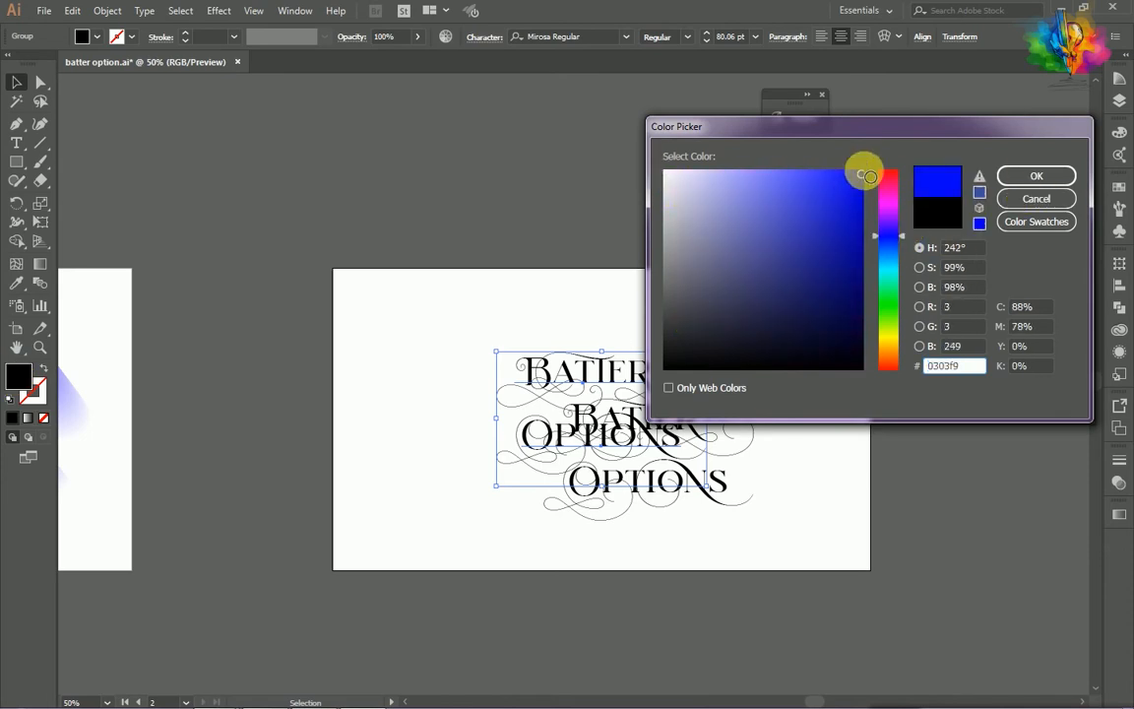
pyautogui.click(1059, 175)
pyautogui.click(807, 337)
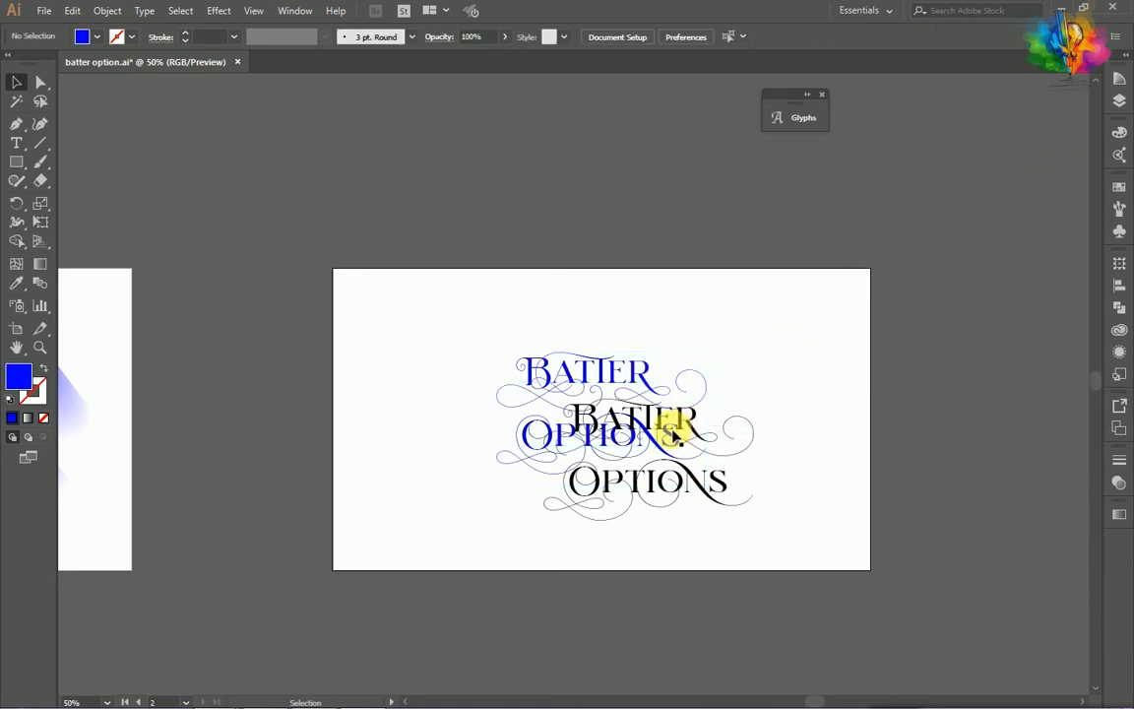
# Fill the lower copy of the lettering with white and place a duplicate of it off the artboard's right side
pyautogui.click(678, 421)
pyautogui.doubleClick(16, 377)
pyautogui.click(1036, 199)
pyautogui.doubleClick(19, 375)
pyautogui.click(674, 179)
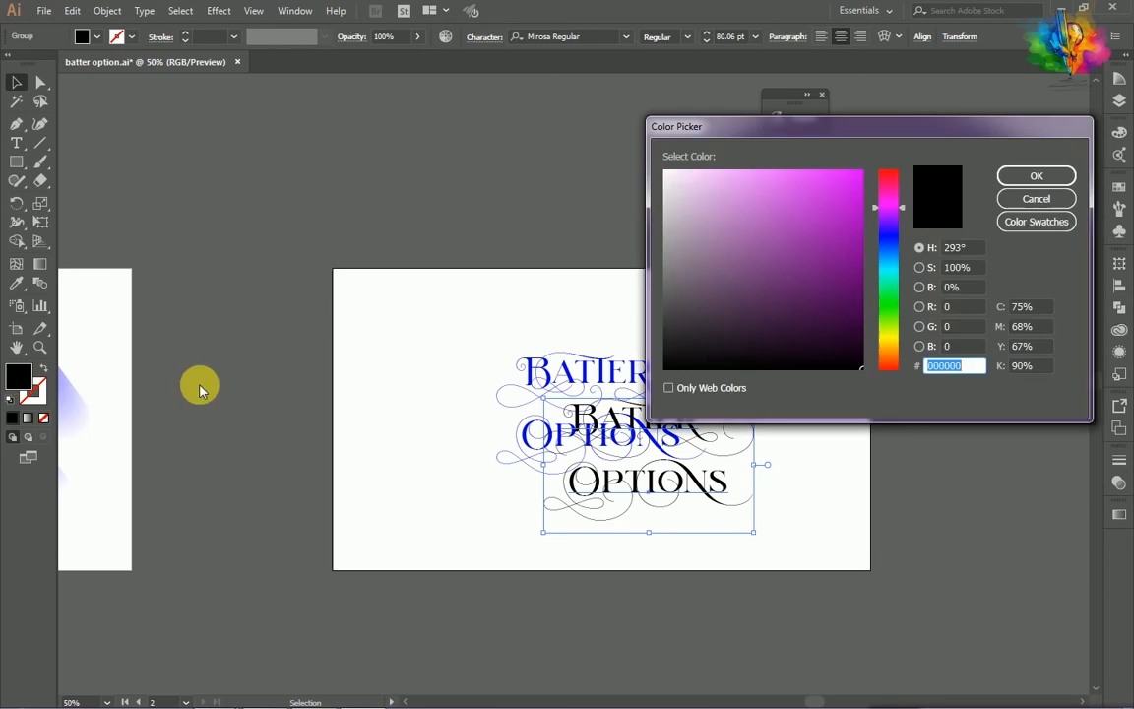
pyautogui.click(1023, 174)
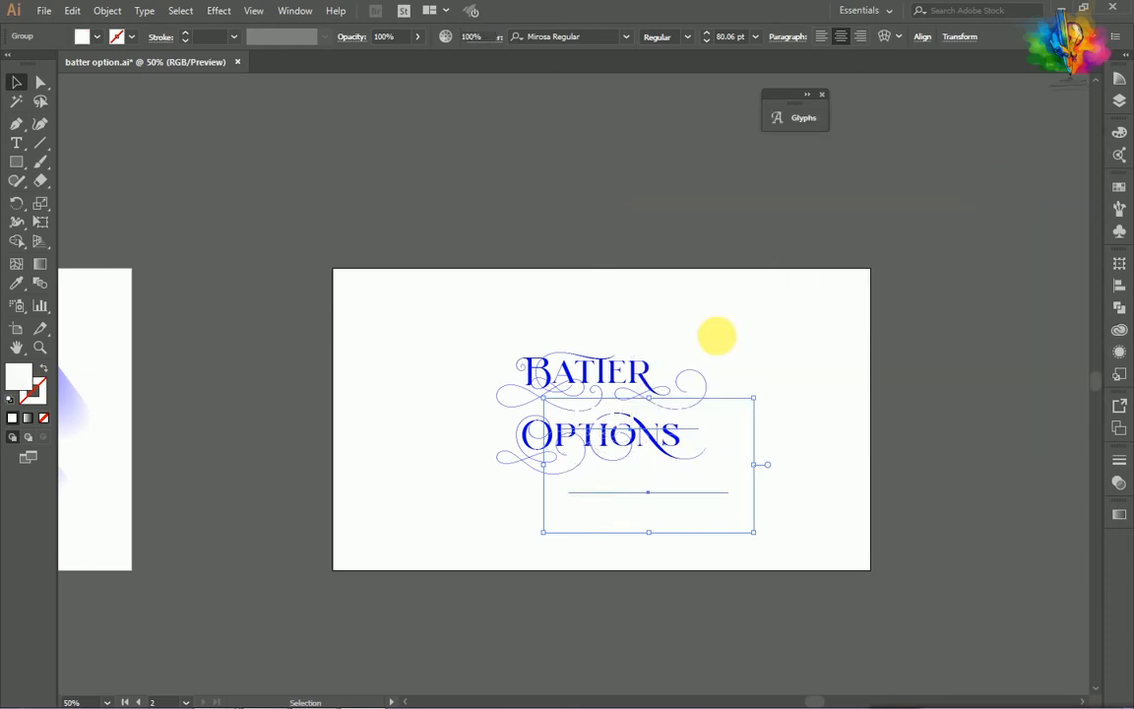
pyautogui.moveTo(686, 489); pyautogui.dragTo(942, 529)
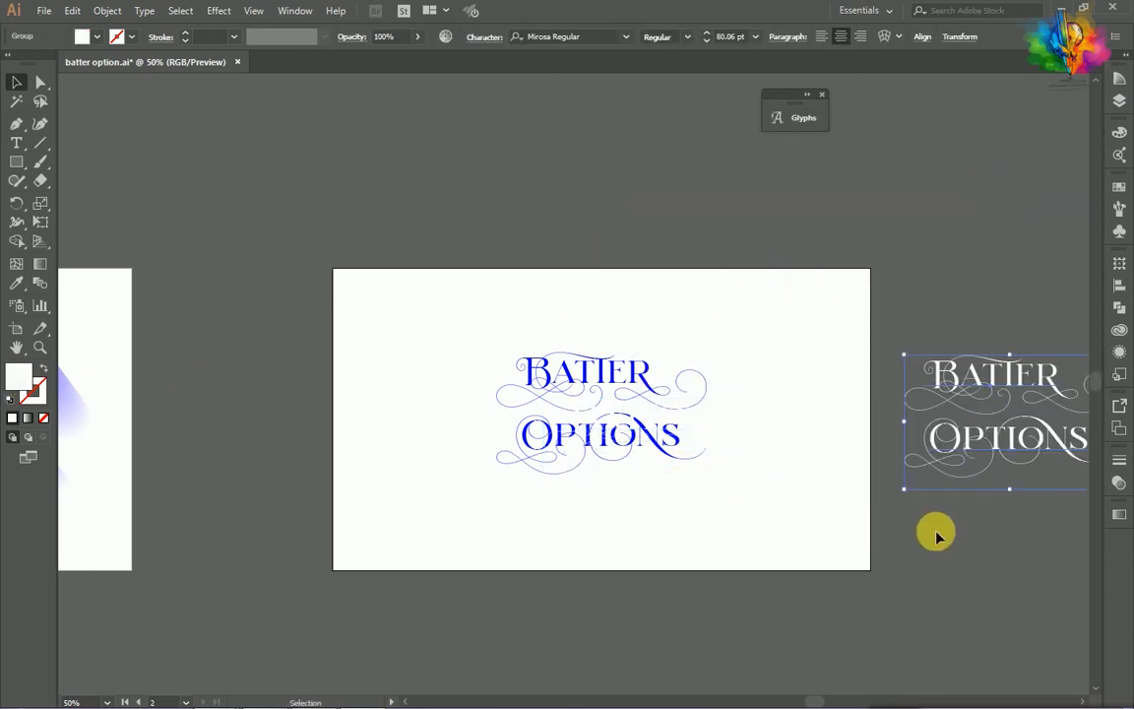
pyautogui.click(665, 519)
# Set the blend options for the blue and white lettering groups to Specified Steps with 500 steps
pyautogui.moveTo(694, 512); pyautogui.dragTo(458, 354)
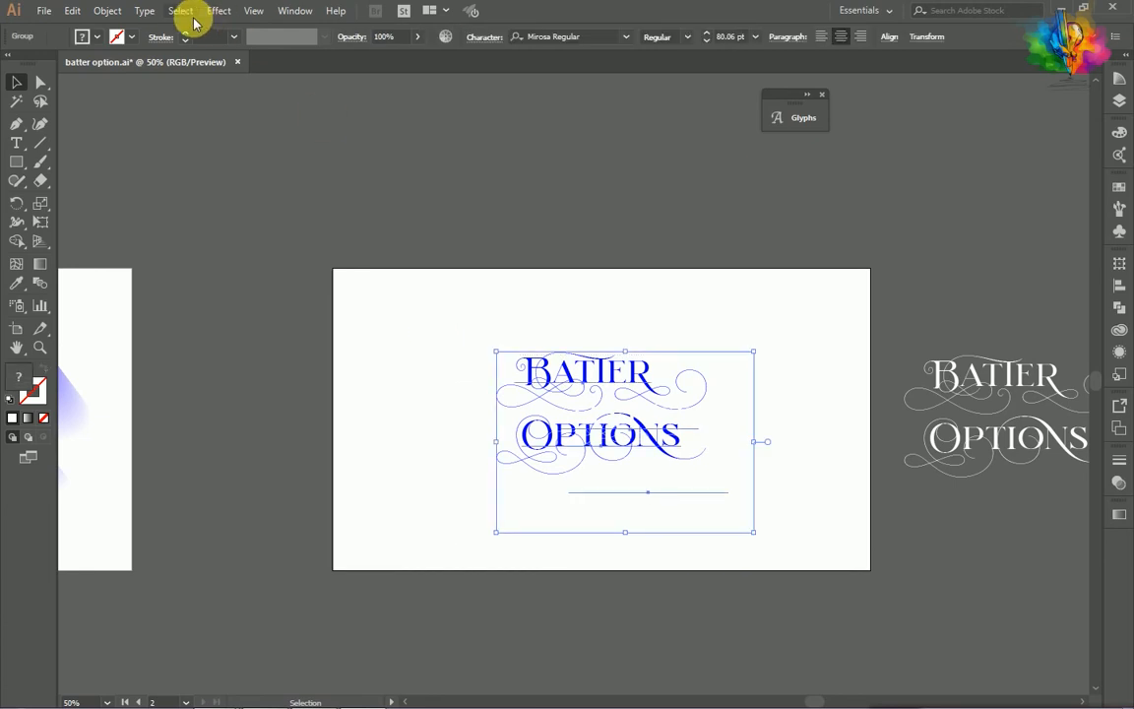
pyautogui.click(107, 10)
pyautogui.moveTo(147, 409)
pyautogui.click(370, 445)
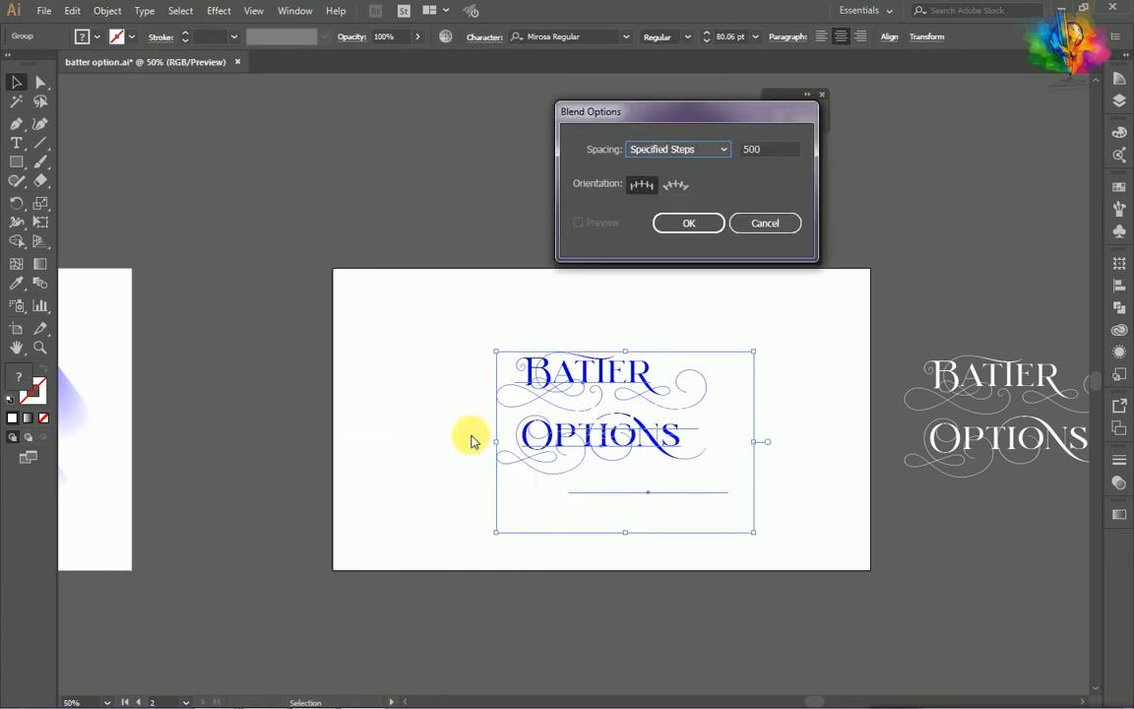
pyautogui.click(719, 148)
pyautogui.click(678, 182)
pyautogui.click(686, 222)
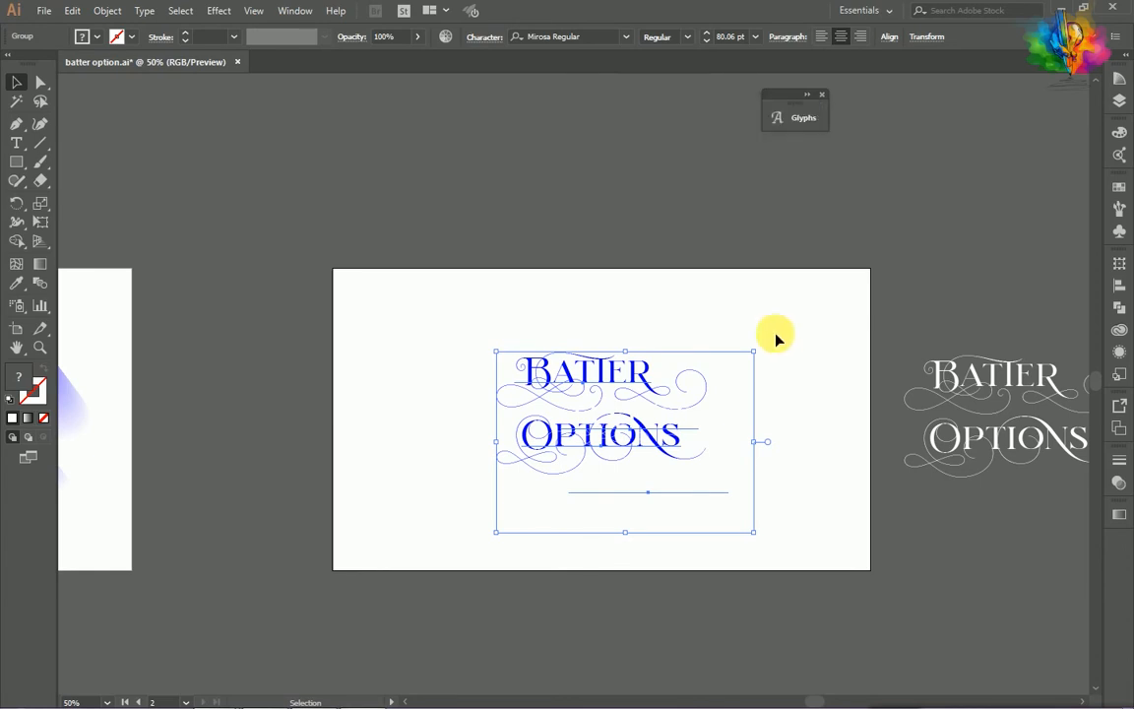
# Bring the blue lettering group to the front of the stacking order
pyautogui.click(786, 340)
pyautogui.rightClick(648, 372)
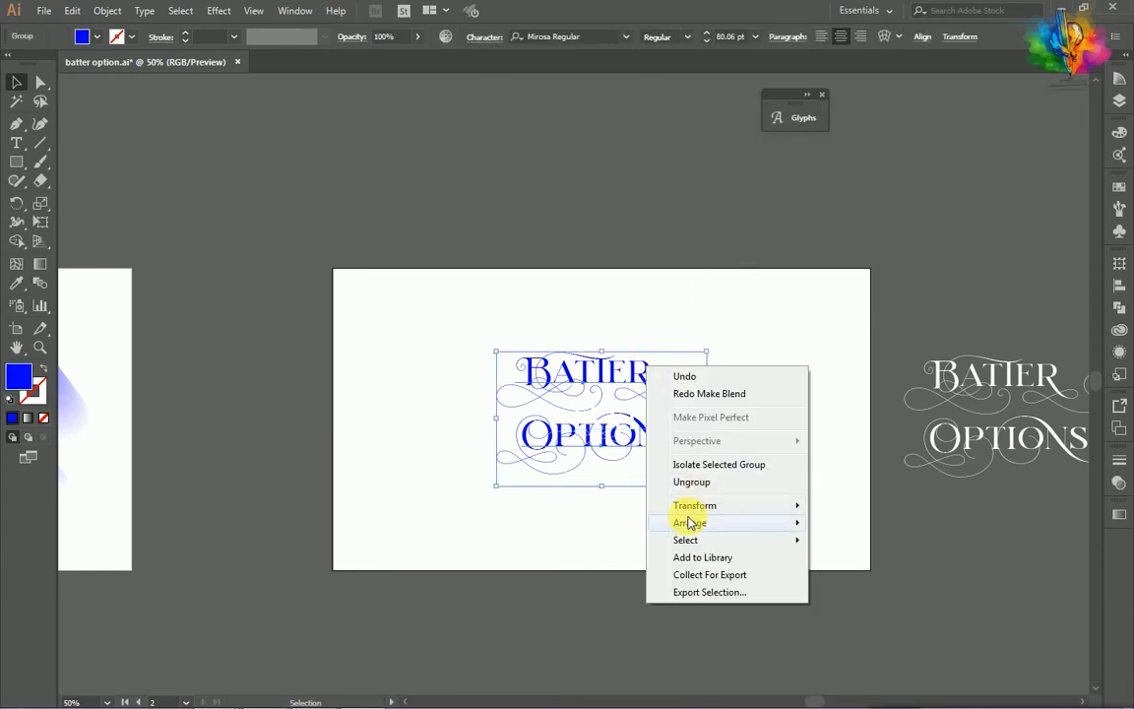
pyautogui.moveTo(689, 521)
pyautogui.click(859, 522)
pyautogui.click(815, 296)
# Make a blend between the blue lettering group and the white copy below it
pyautogui.moveTo(469, 309); pyautogui.dragTo(728, 509)
pyautogui.click(107, 11)
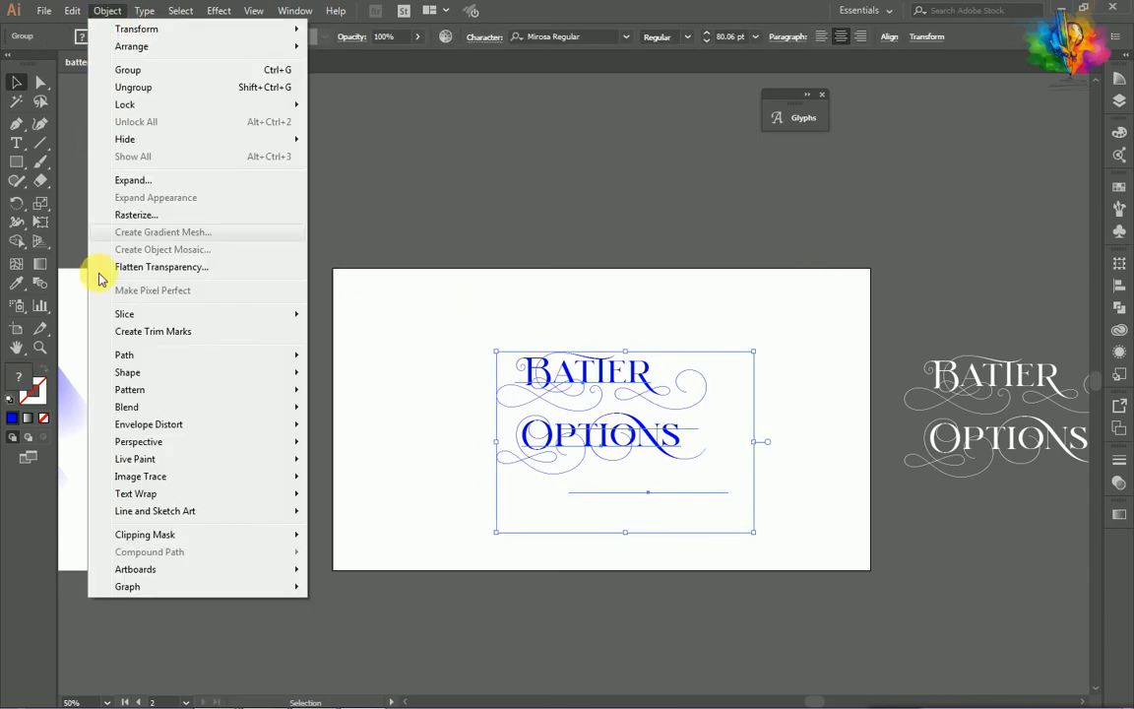
pyautogui.moveTo(126, 411)
pyautogui.click(341, 406)
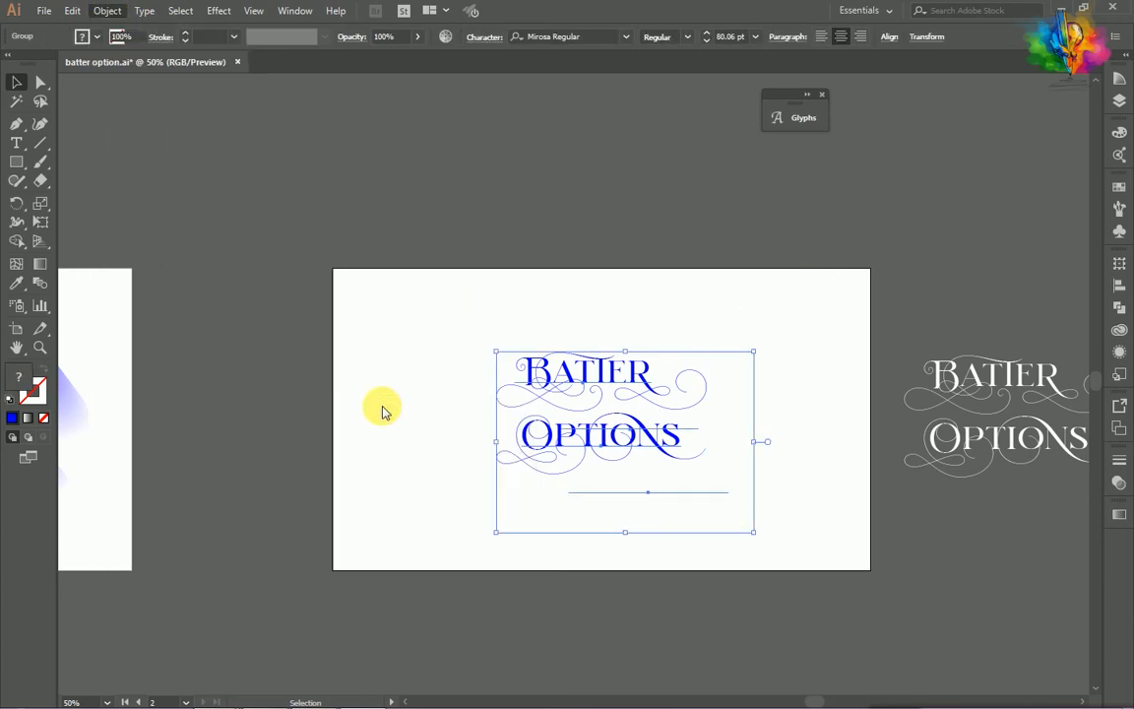
pyautogui.click(970, 495)
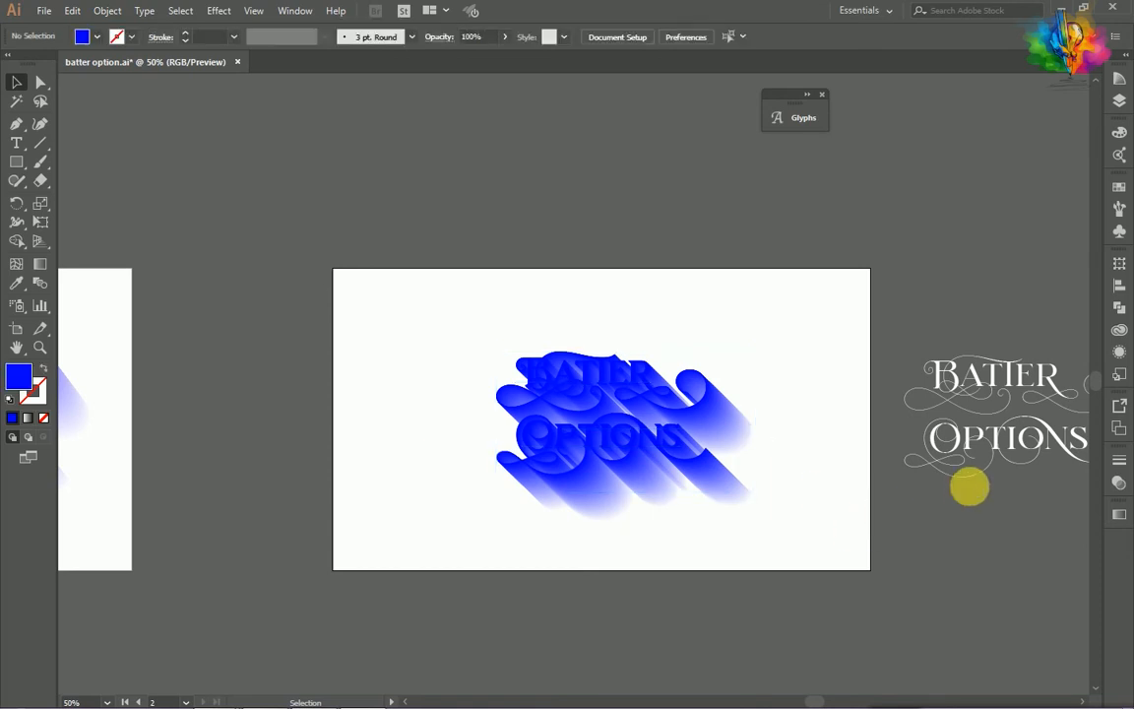
# Centre the spare white lettering group horizontally and vertically on the artboard, over the blend
pyautogui.click(960, 436)
pyautogui.click(922, 39)
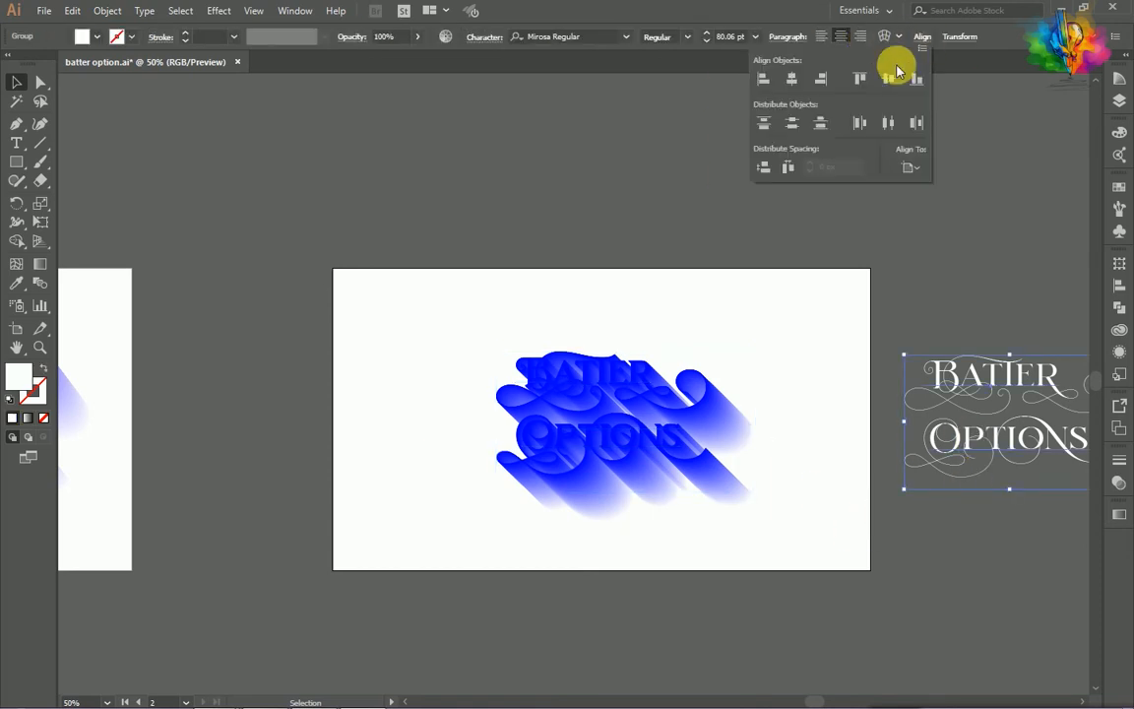
pyautogui.click(791, 81)
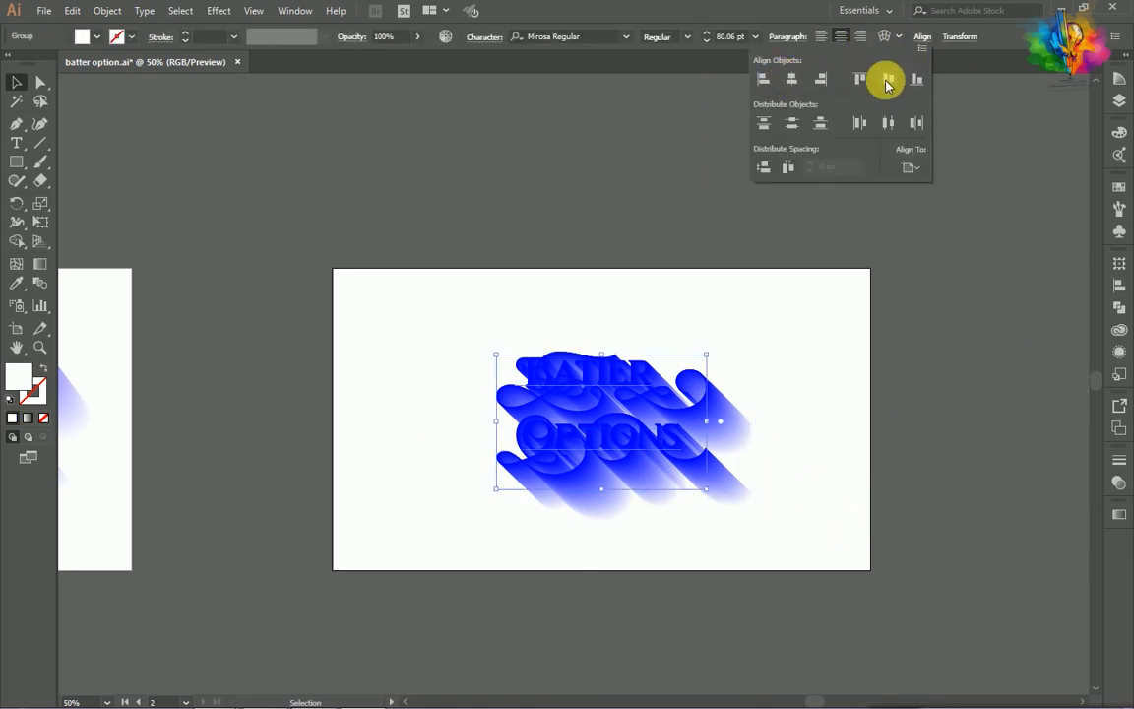
pyautogui.click(887, 81)
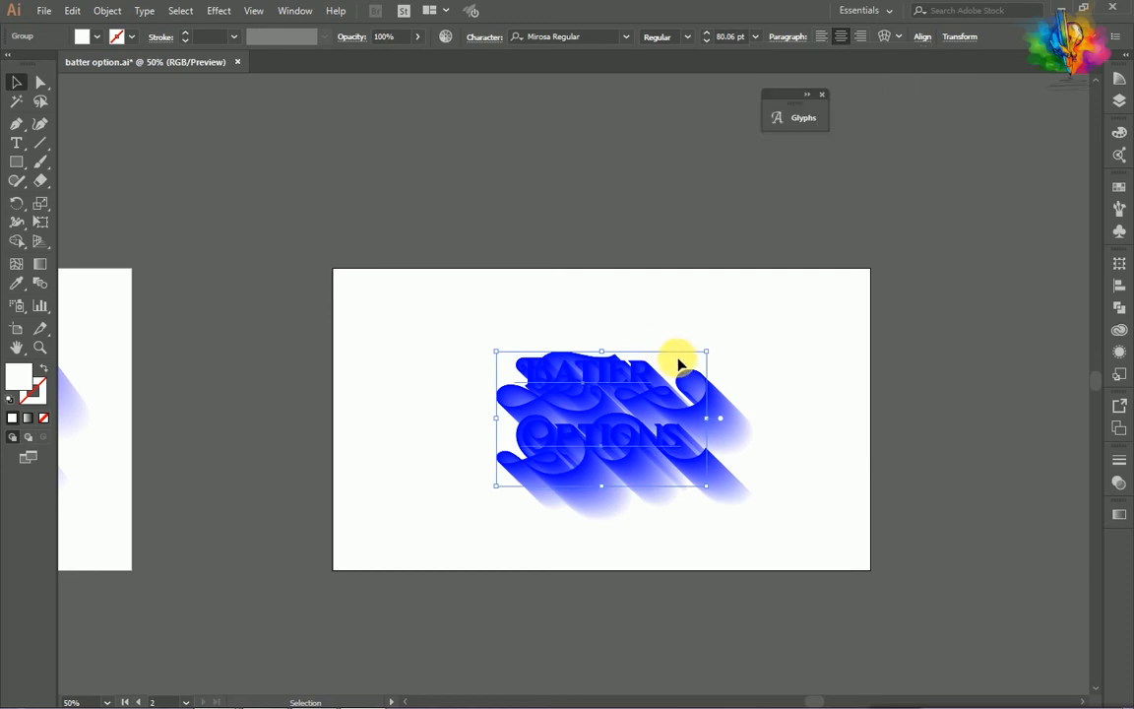
# Bring the centred white lettering group to the front so it sits above the blue blend
pyautogui.rightClick(686, 358)
pyautogui.moveTo(733, 508)
pyautogui.click(886, 508)
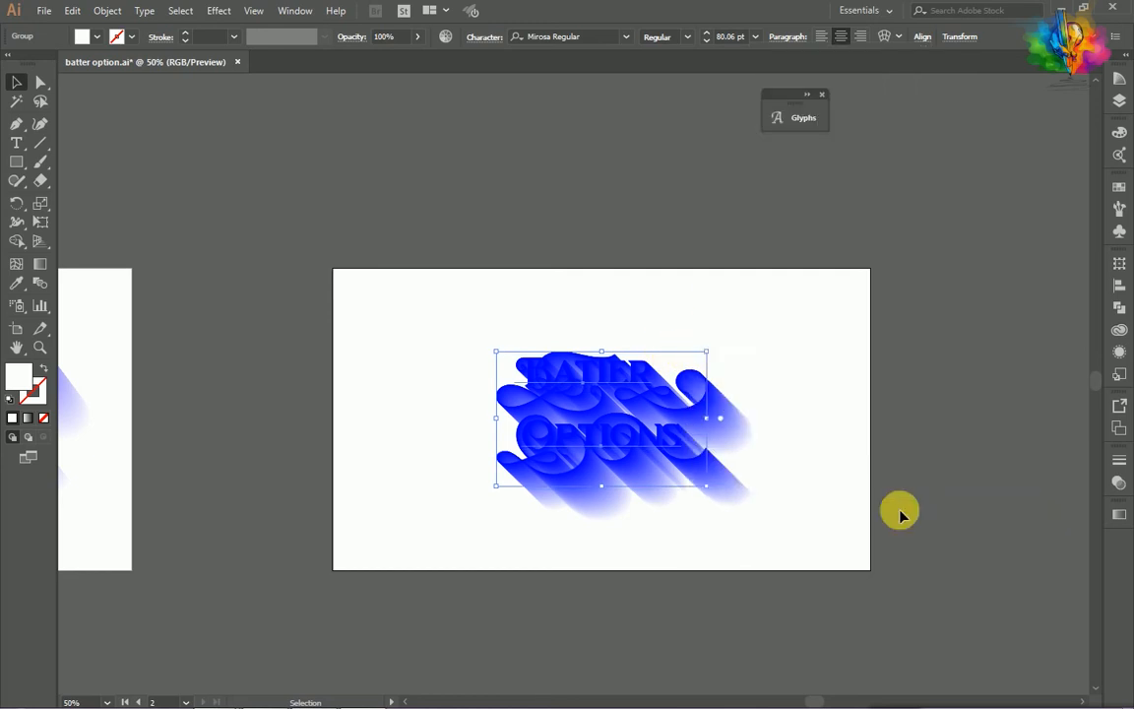
pyautogui.click(18, 87)
pyautogui.click(706, 333)
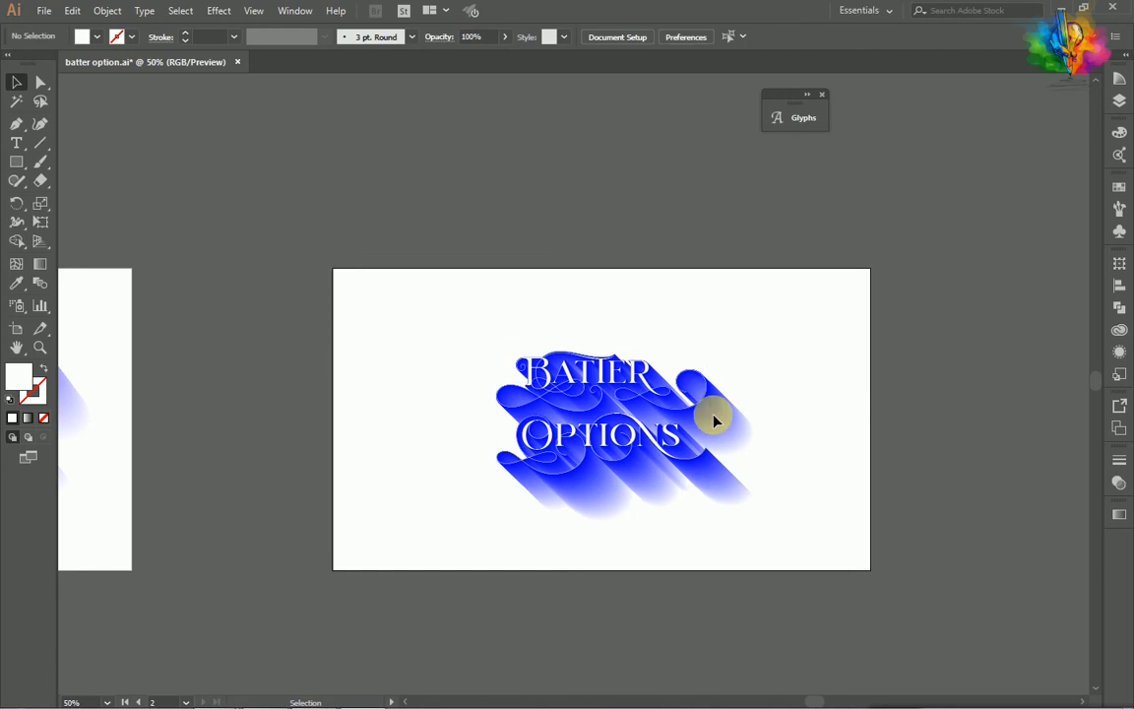
# Set the opacity of the blue shadow blend to 50%
pyautogui.click(539, 405)
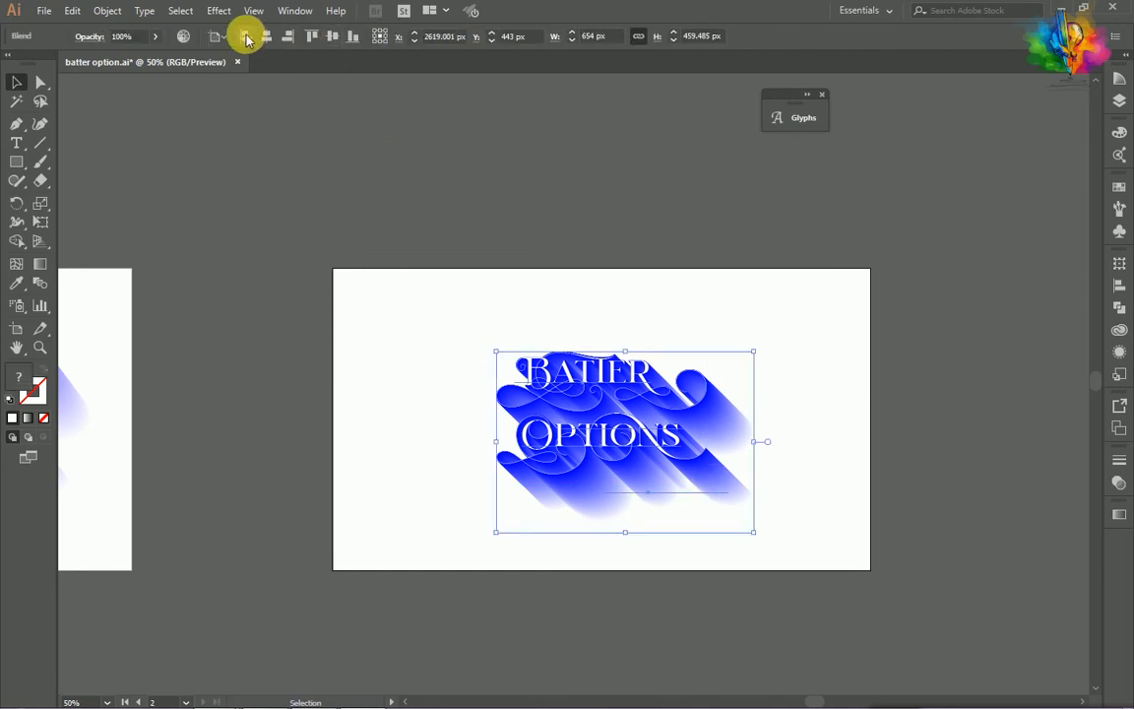
pyautogui.click(89, 37)
pyautogui.write('5')
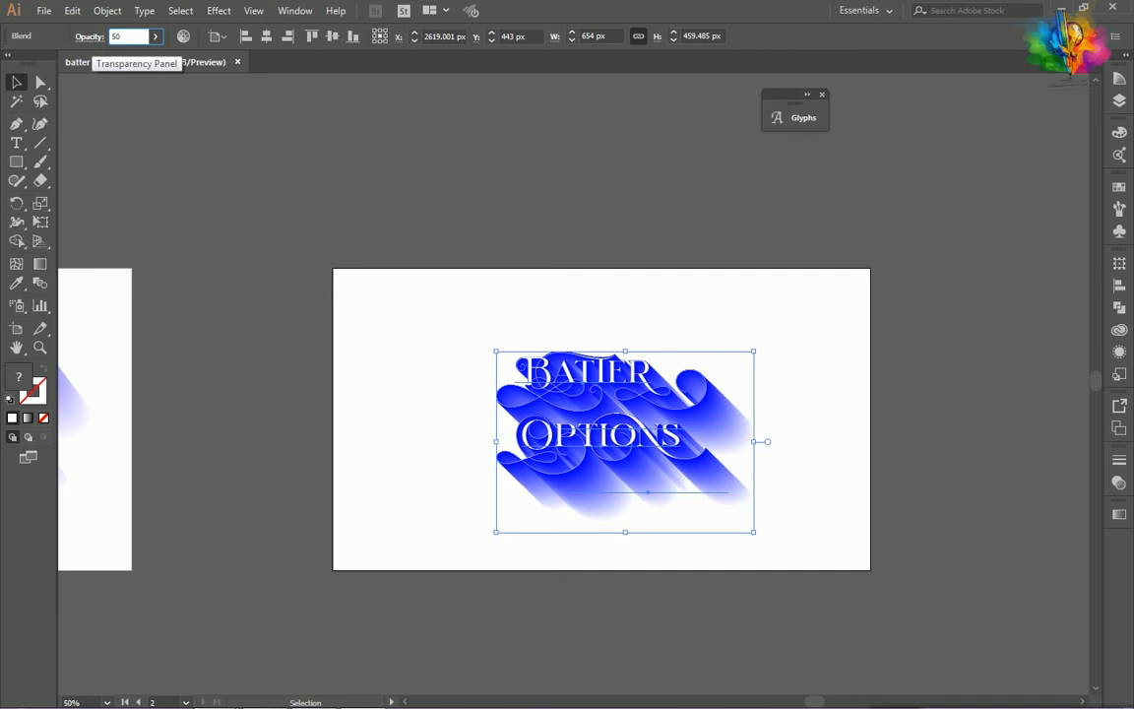
pyautogui.write('0')
pyautogui.press('Return')
pyautogui.click(633, 197)
# Enlarge the shadow blend and the white lettering together, proportionally around their common centre
pyautogui.moveTo(759, 535); pyautogui.dragTo(463, 306)
pyautogui.moveTo(764, 533); pyautogui.dragTo(805, 555)
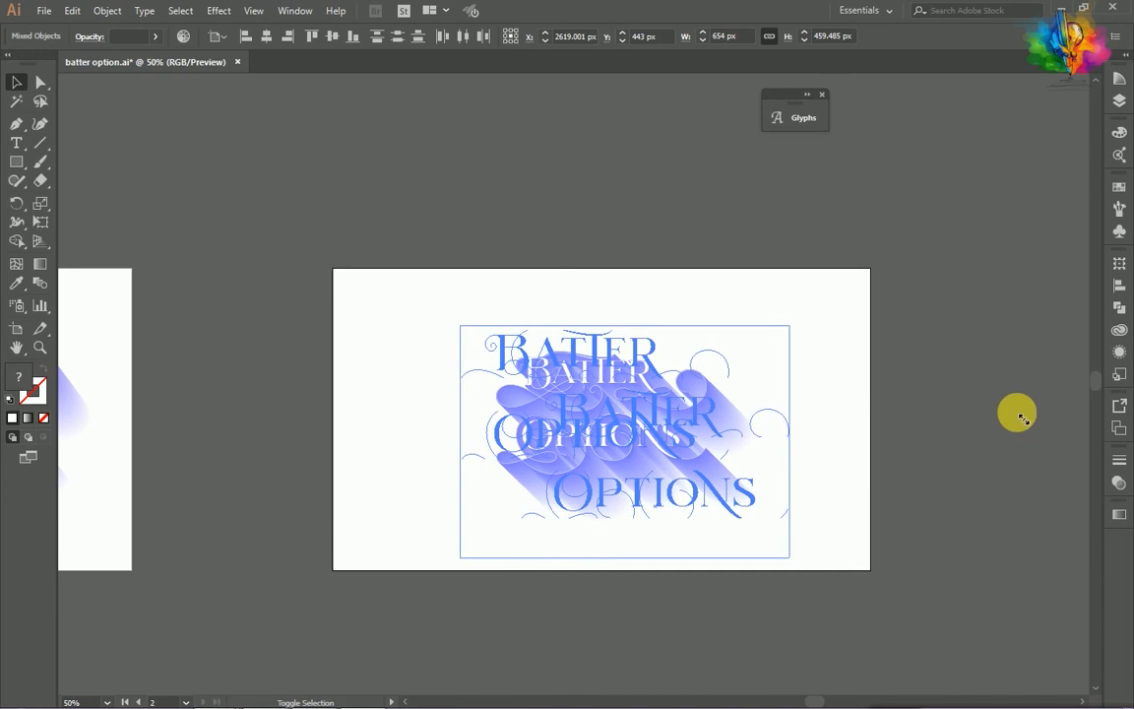
pyautogui.click(955, 306)
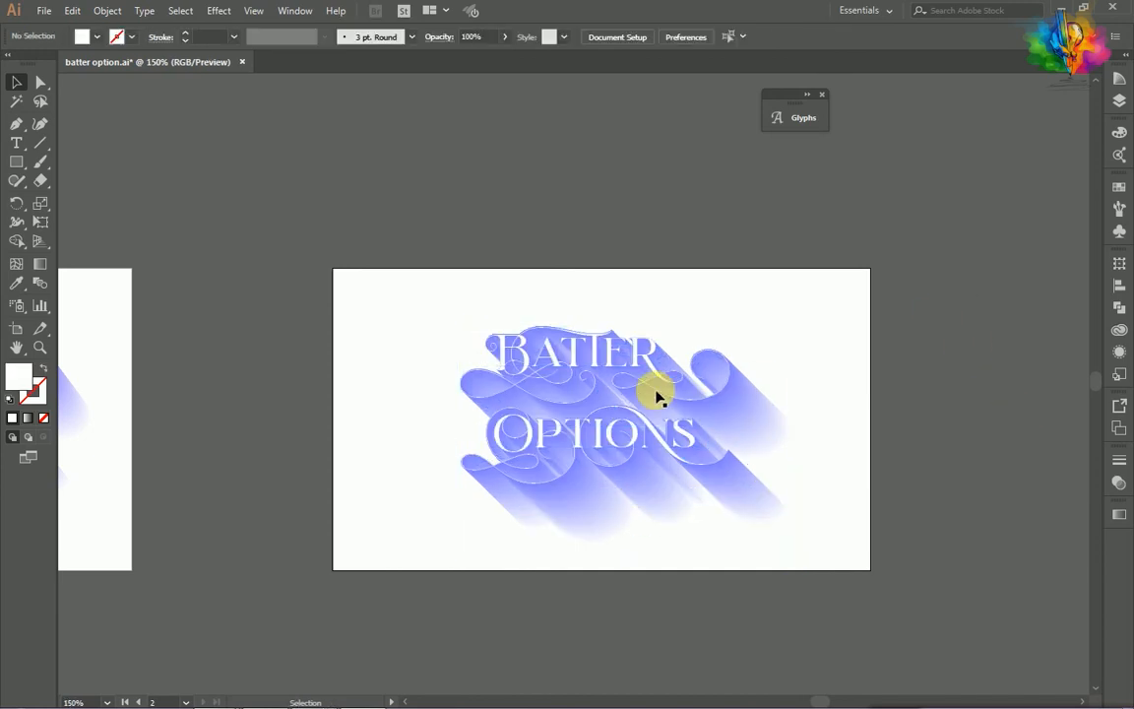
pyautogui.scroll(3, 654, 391)
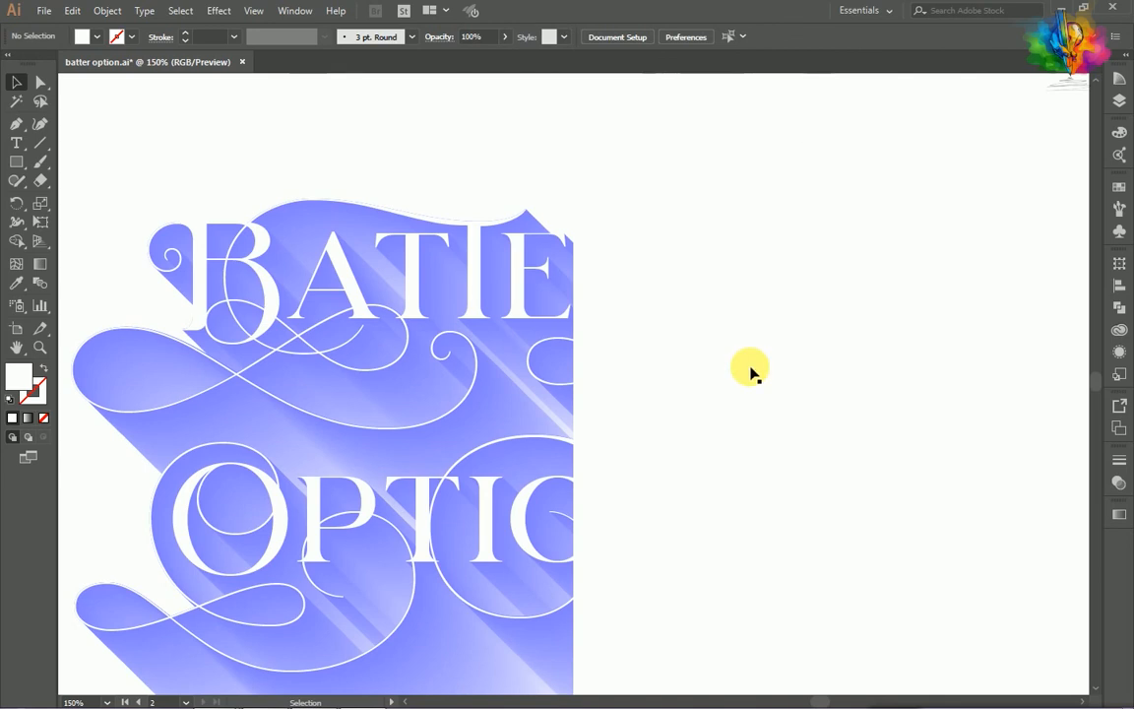
pyautogui.scroll(-2, 807, 323)
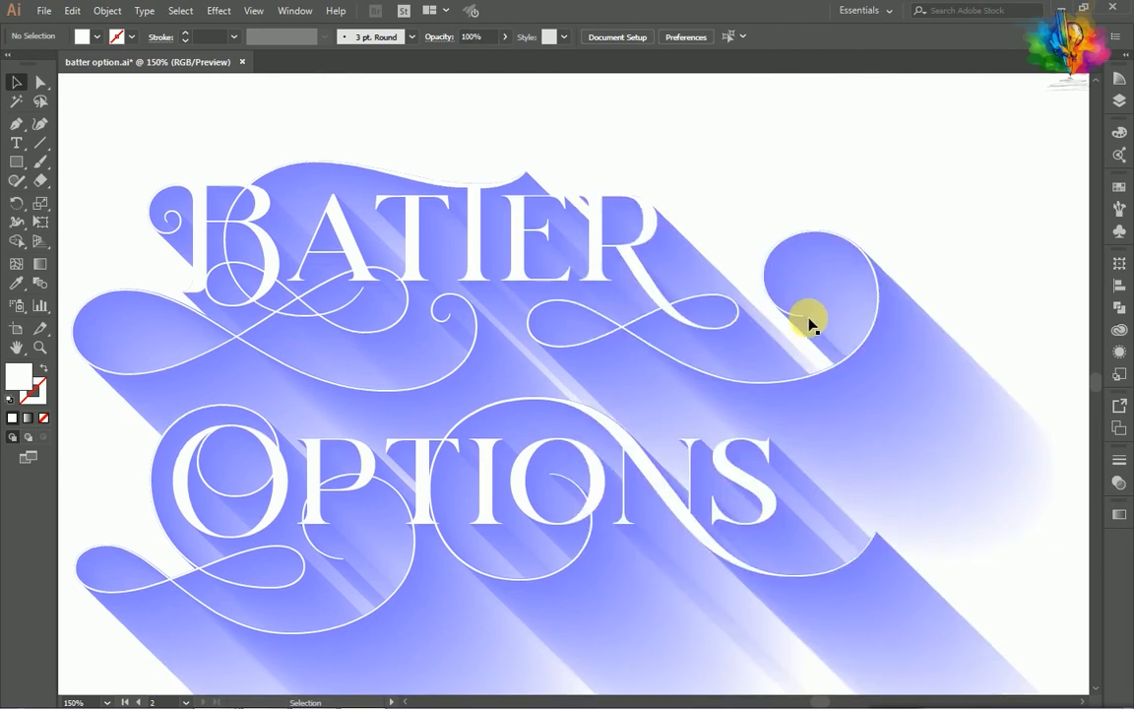
pyautogui.scroll(-1, 807, 323)
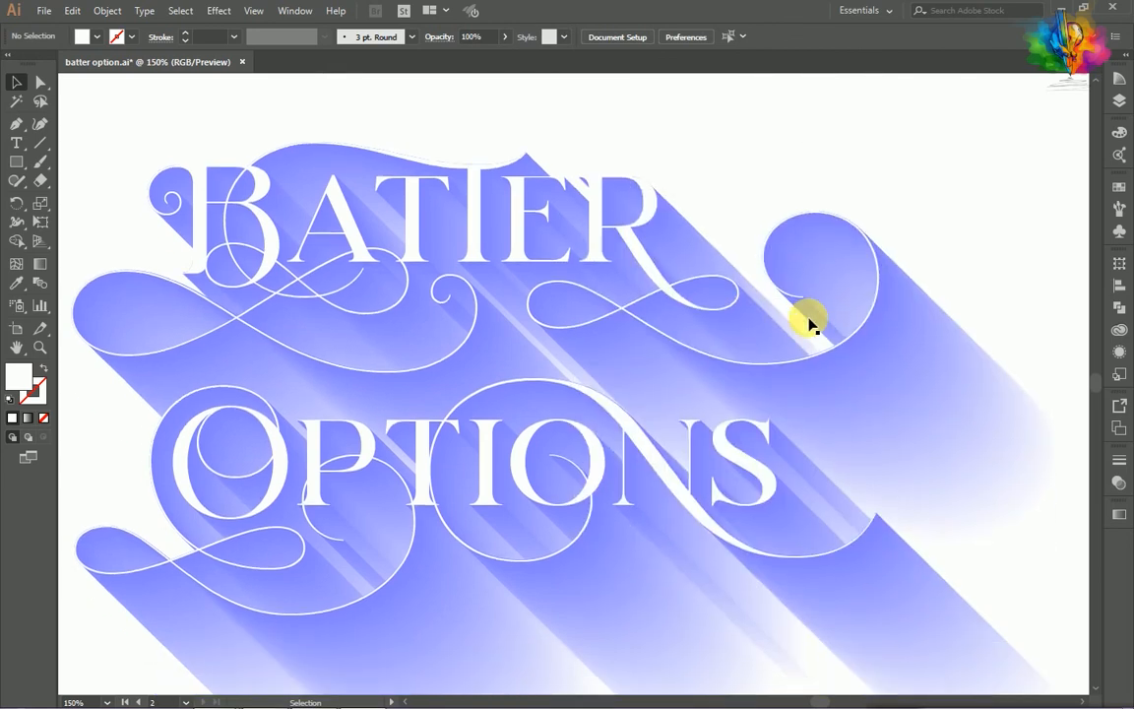
pyautogui.hscroll(-1, 808, 323)
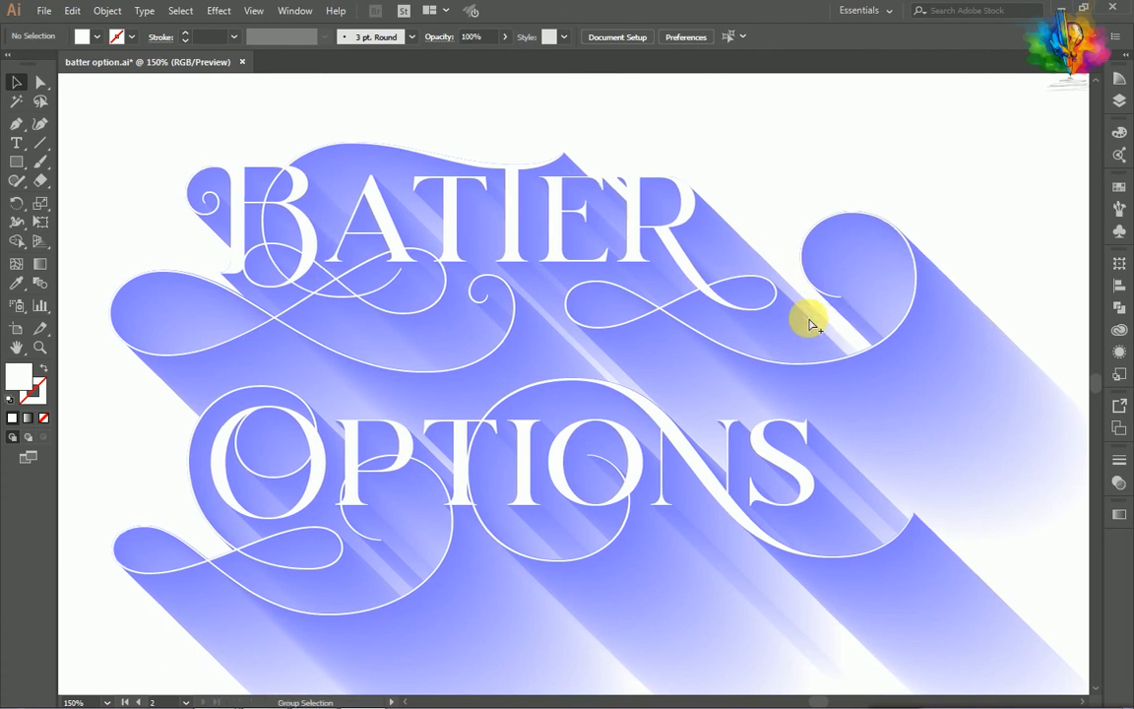